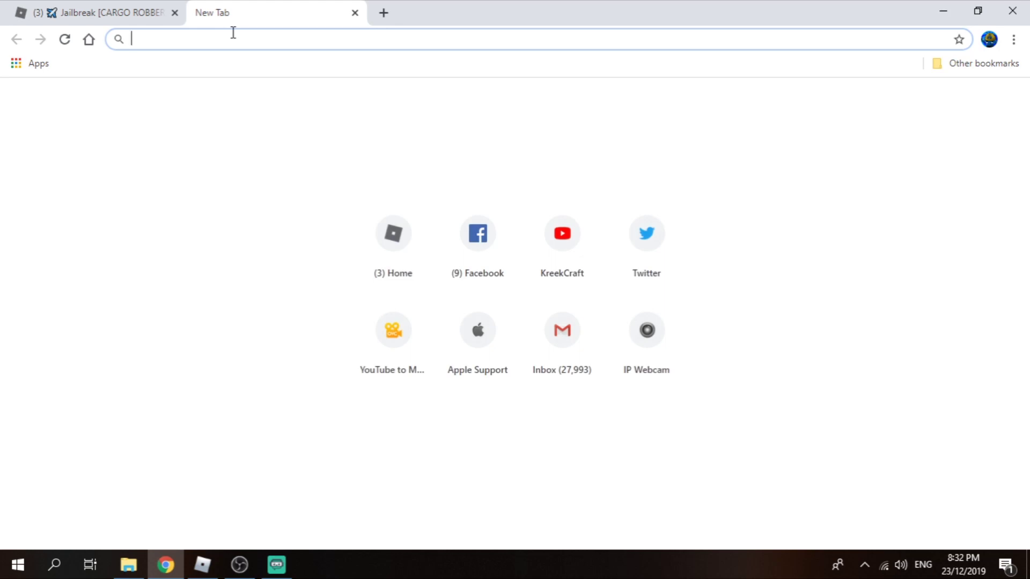
type("o")
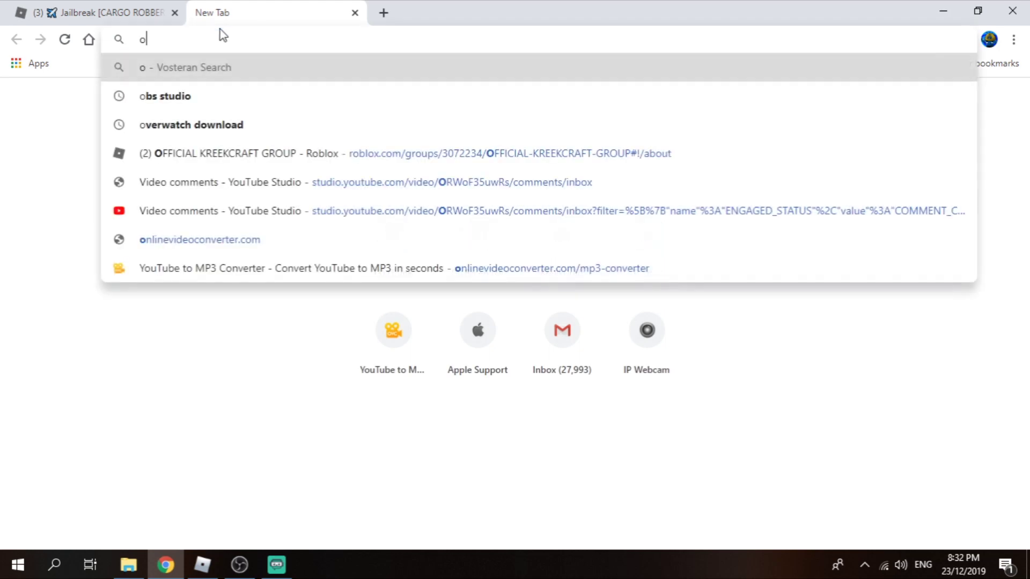
type("bs studio")
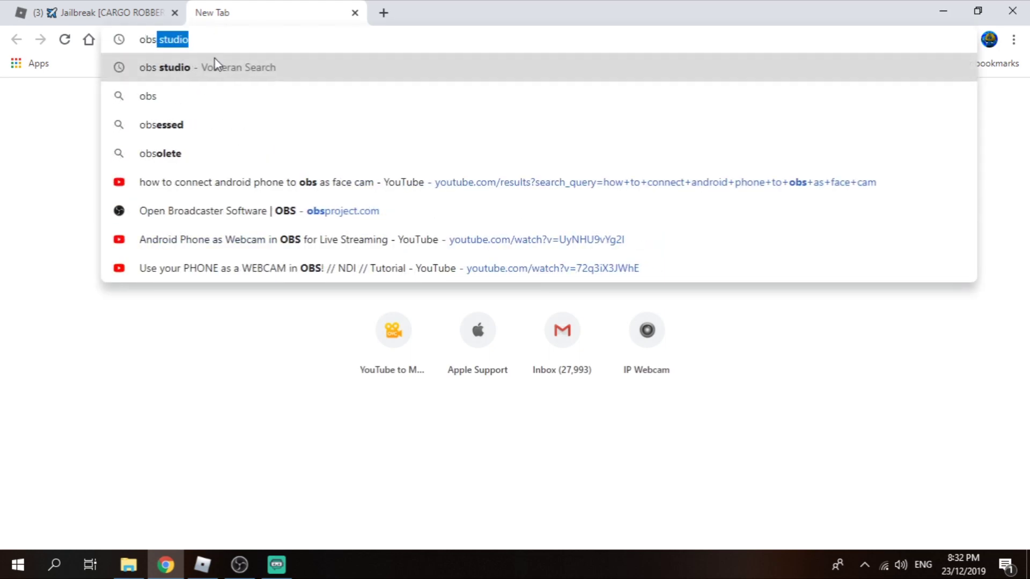
Search the web for 'obs studio' in Chrome to find the official site
left_click(232, 67)
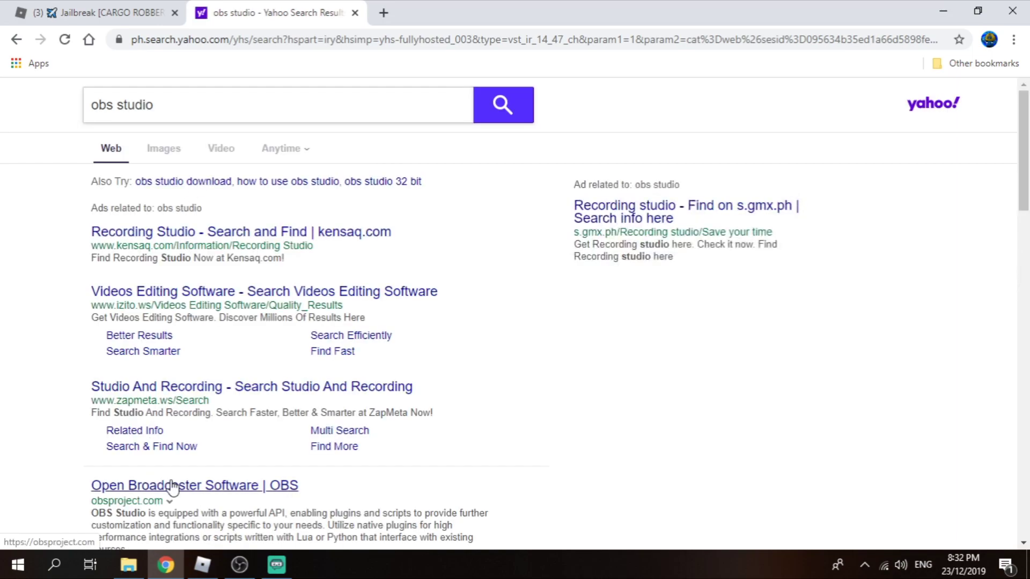
scroll(201, 451, "down", 1)
scroll(202, 449, "down", 1)
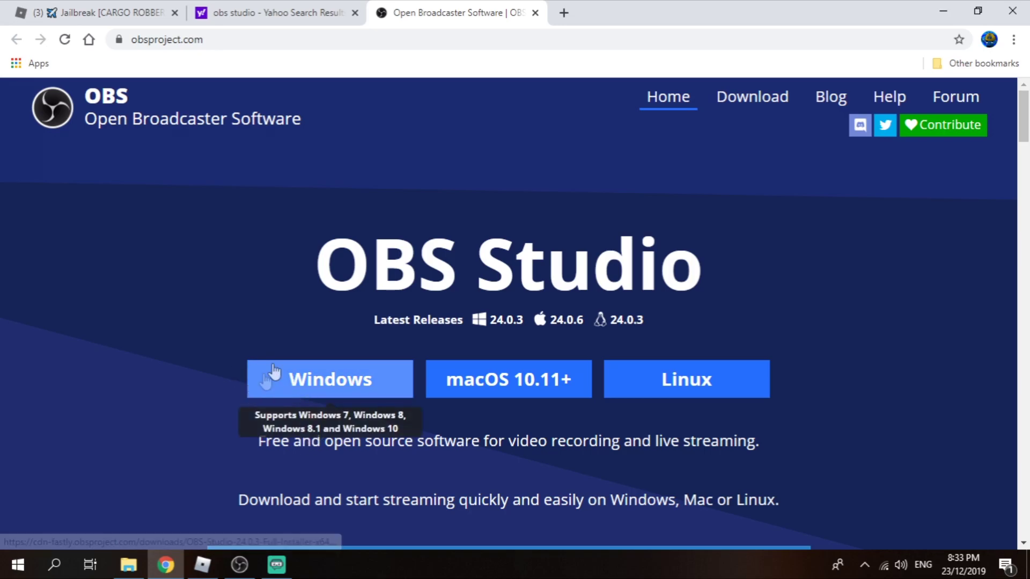
Close the extra Chrome tabs and preview the Scene 2, roblox and record scenes in OBS
left_click(535, 13)
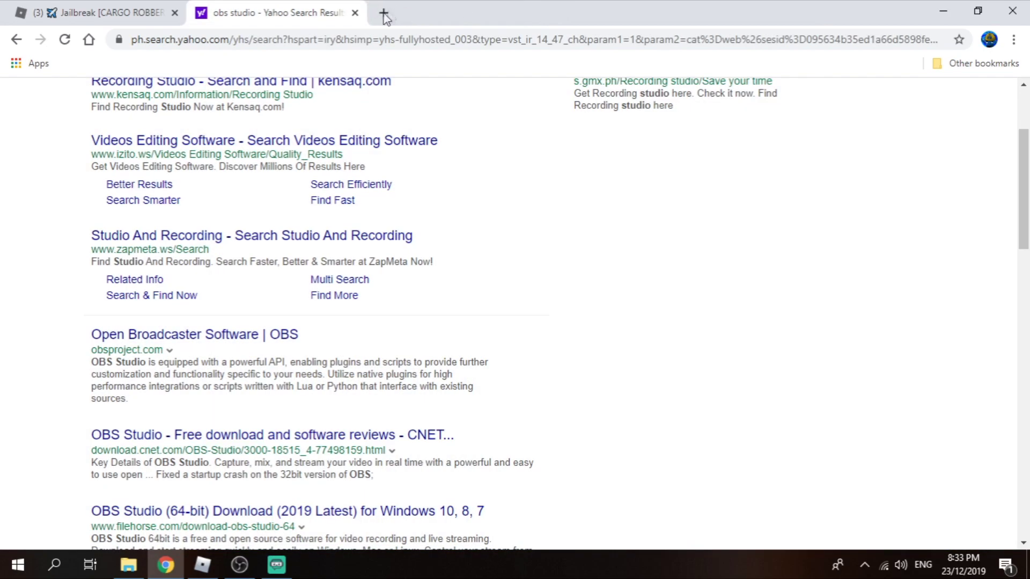
left_click(354, 13)
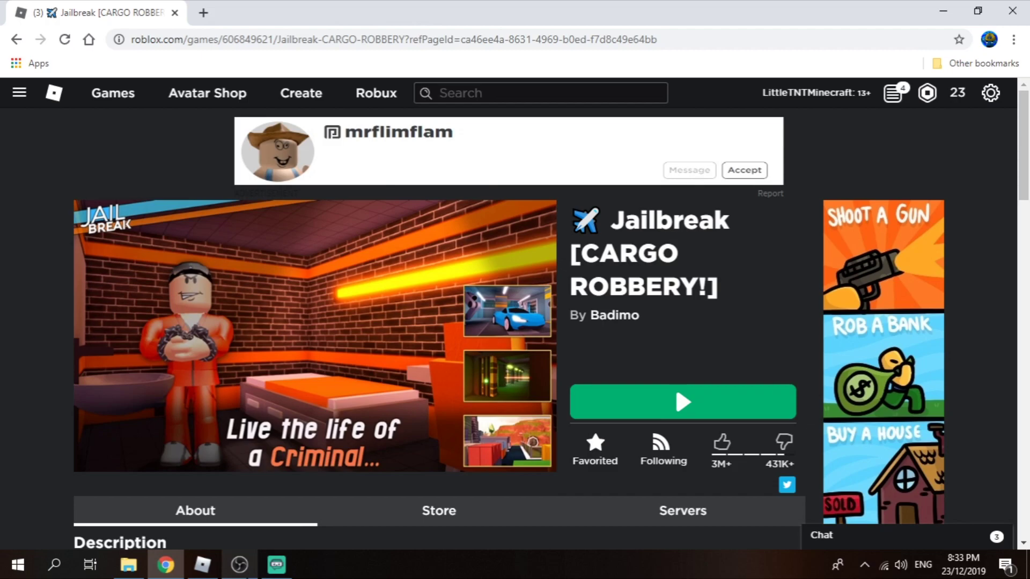
left_click(239, 564)
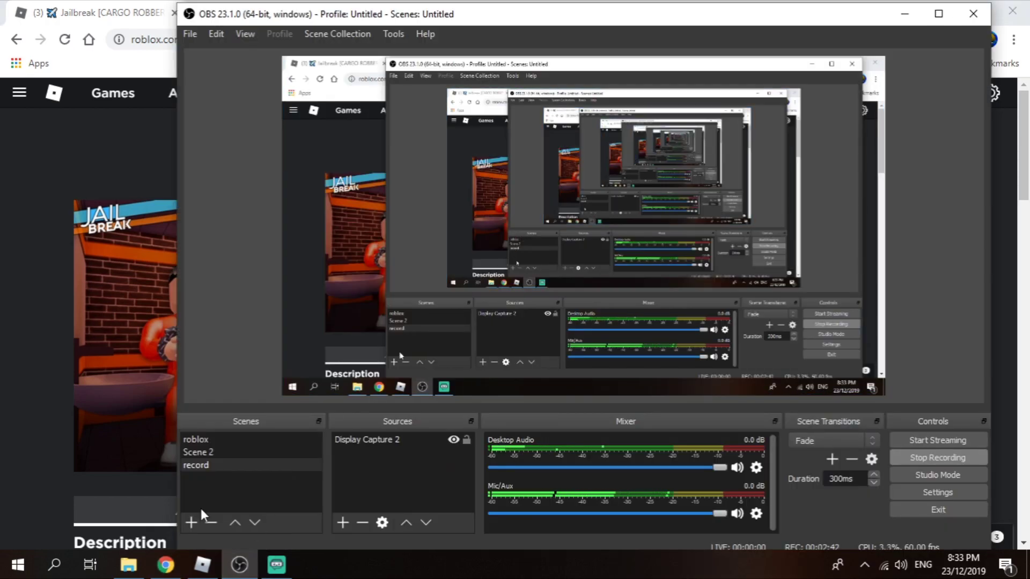
left_click(210, 451)
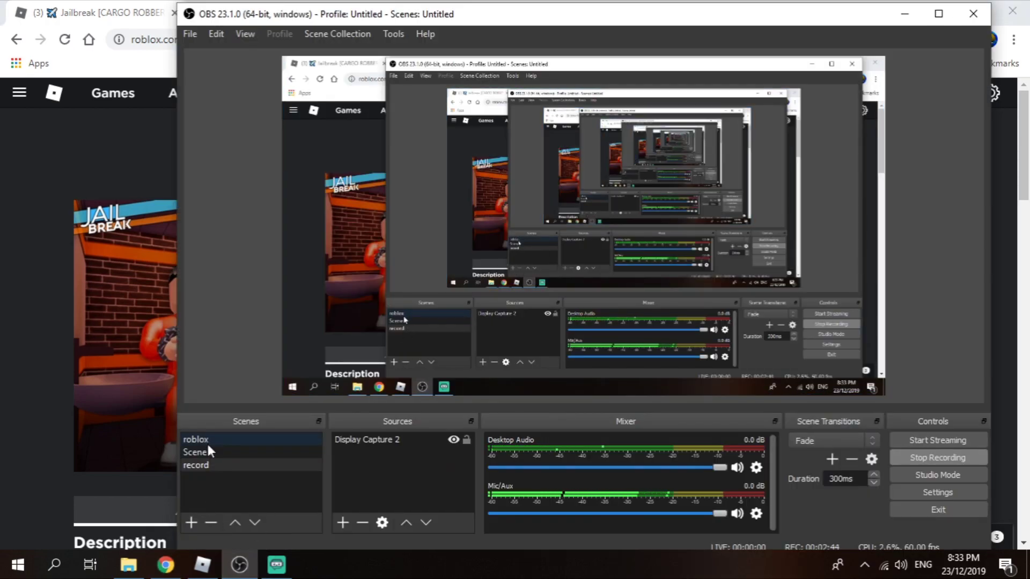
left_click(193, 439)
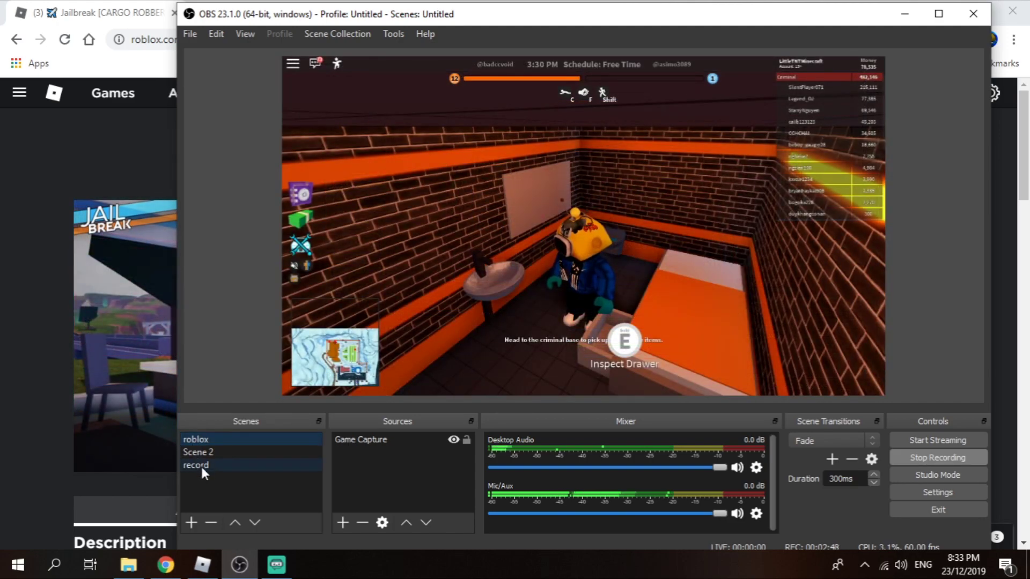
left_click(201, 464)
Walk the Roblox avatar with the A key, then bring OBS back in front
left_click(203, 565)
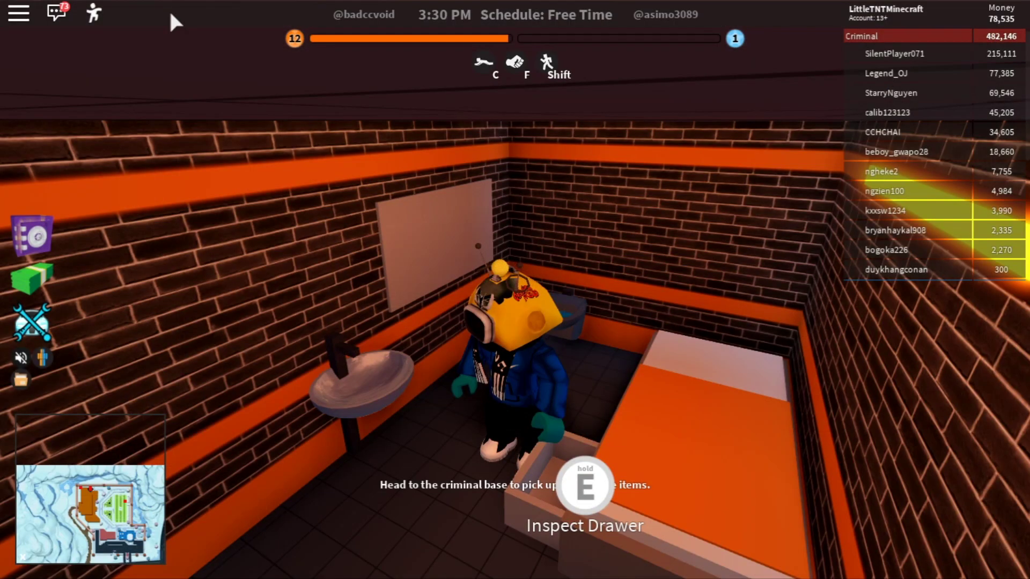
key("a")
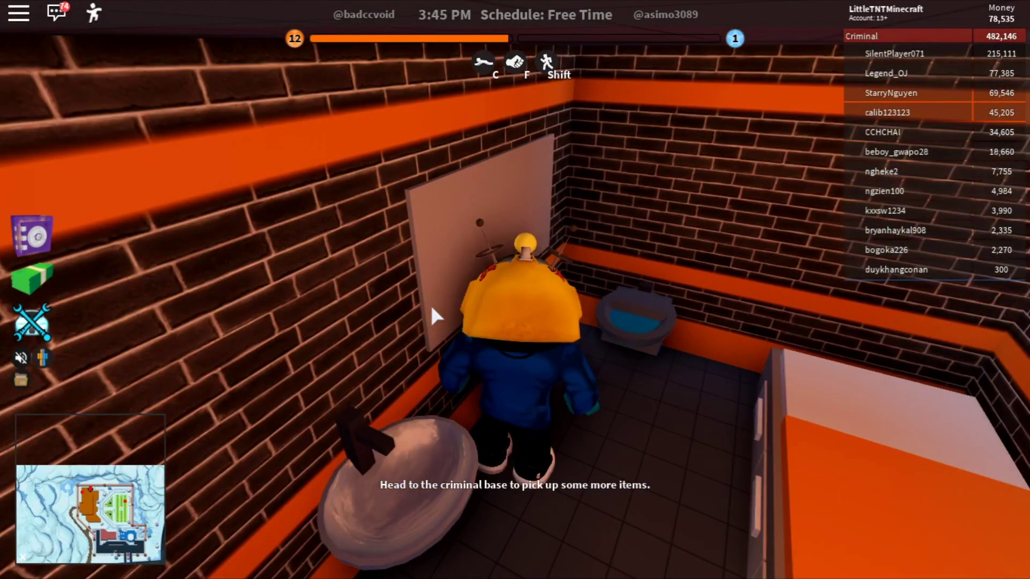
key("super")
left_click(238, 565)
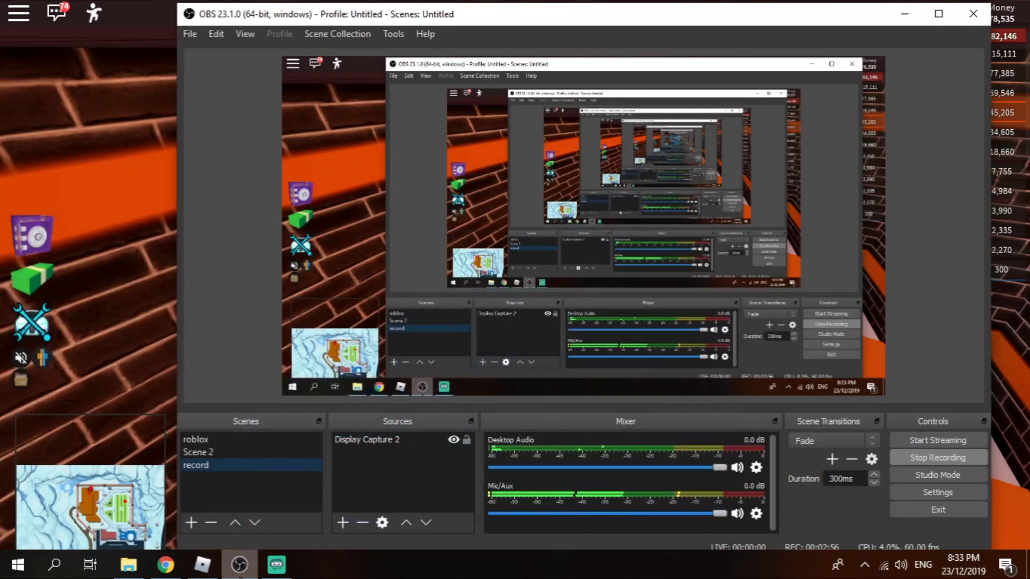
left_click(173, 566)
left_click(239, 565)
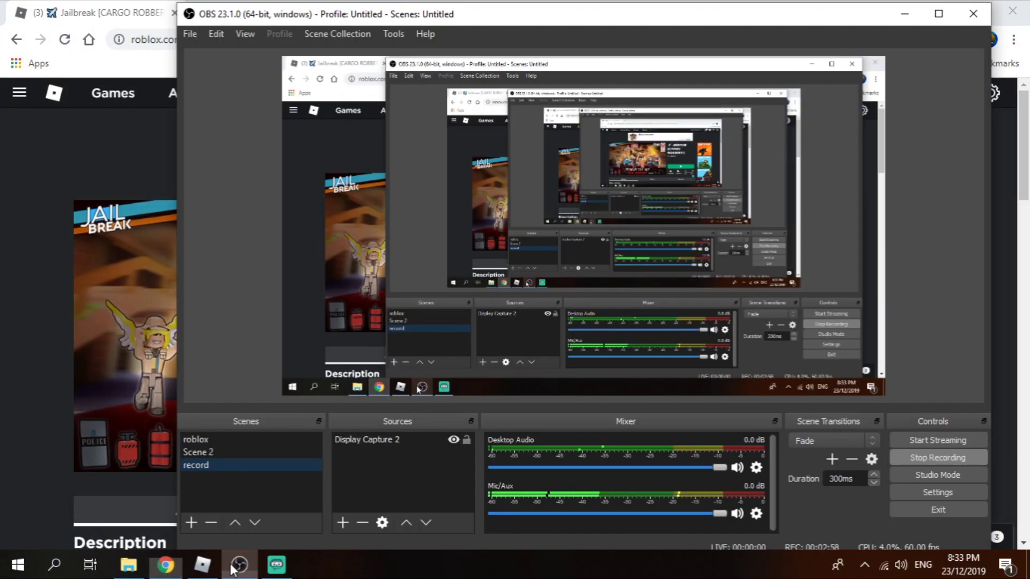
Add an empty scene named 'roblox record' and list the available source types
left_click(190, 523)
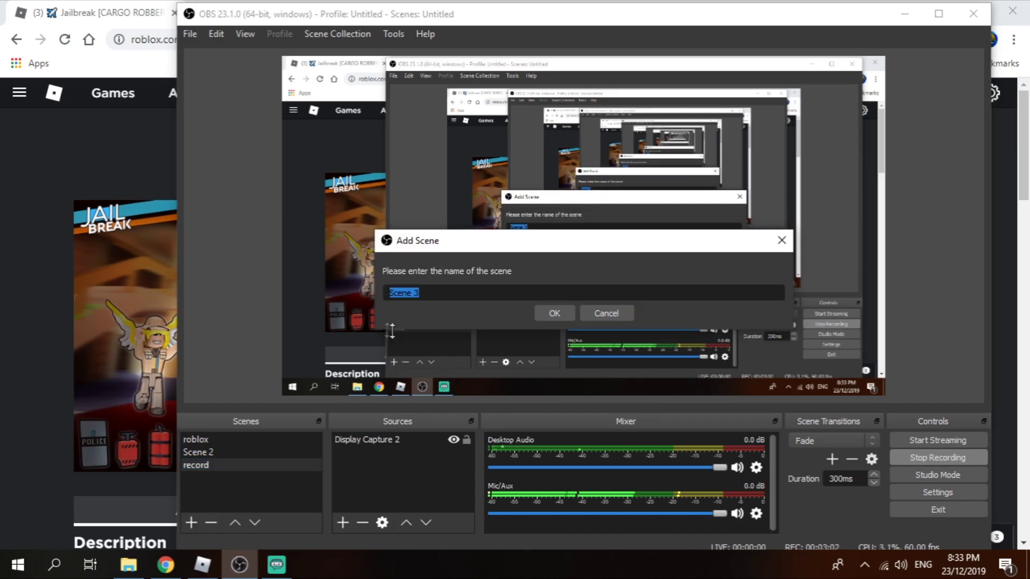
type("ro")
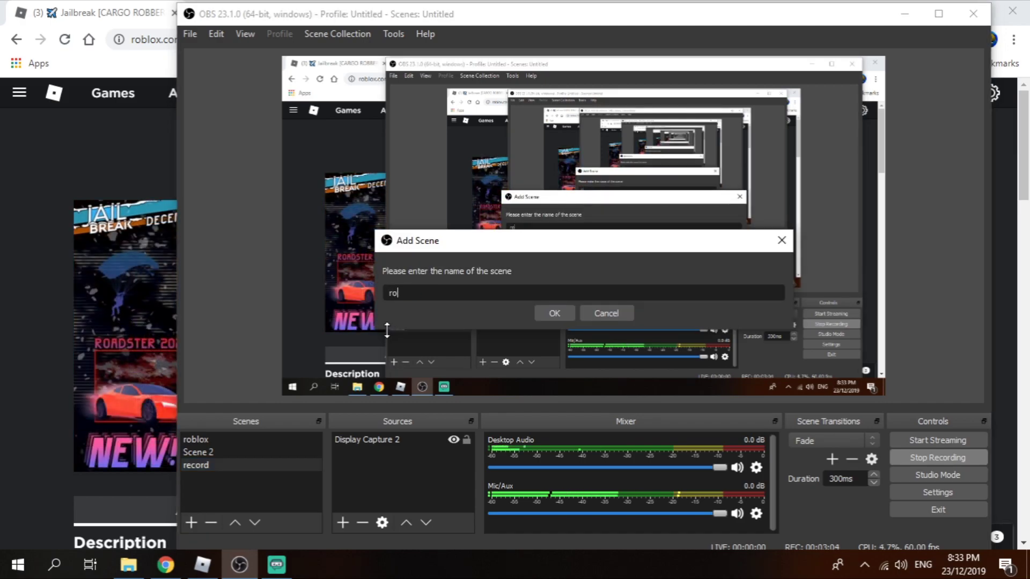
type("blox")
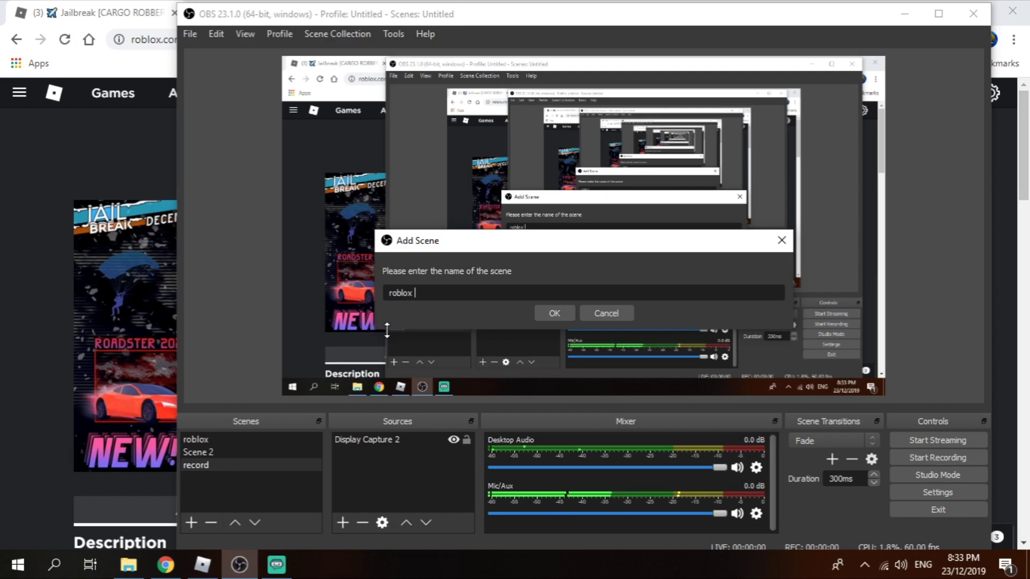
type("record")
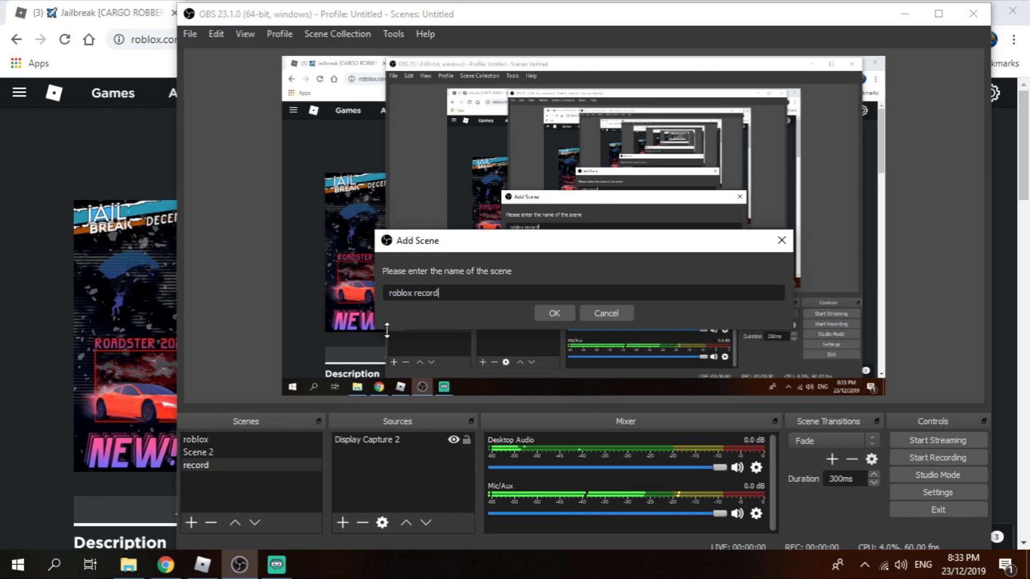
left_click(546, 312)
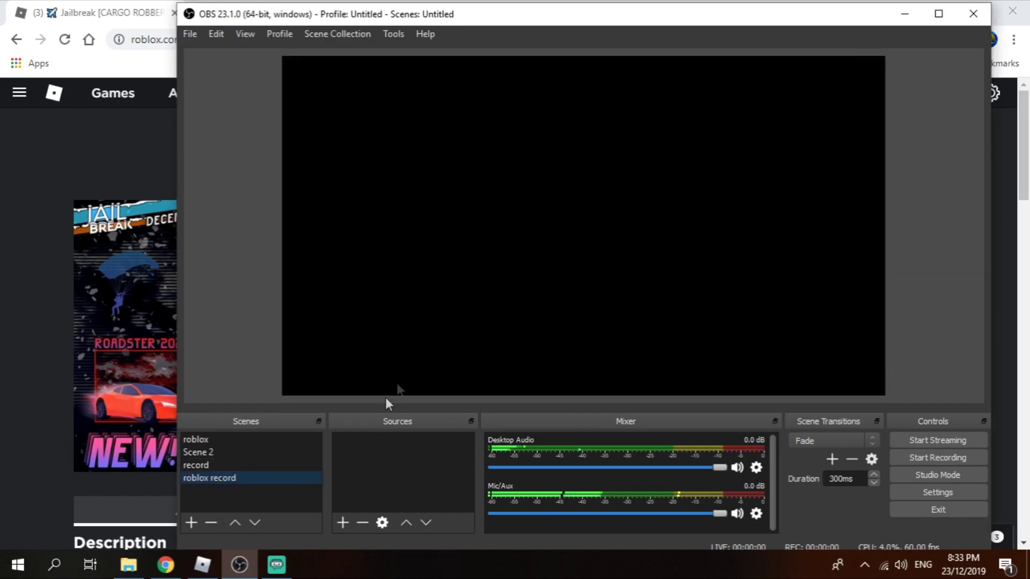
left_click(344, 522)
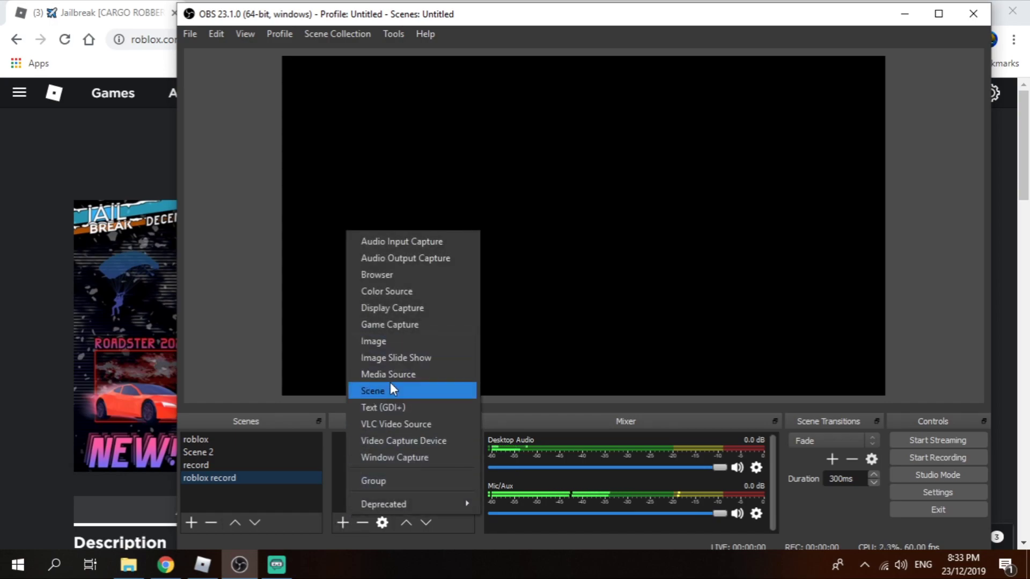
Add a Game Capture 2 source capturing the specific window [RobloxPlayerBeta.exe]: Roblox
left_click(416, 320)
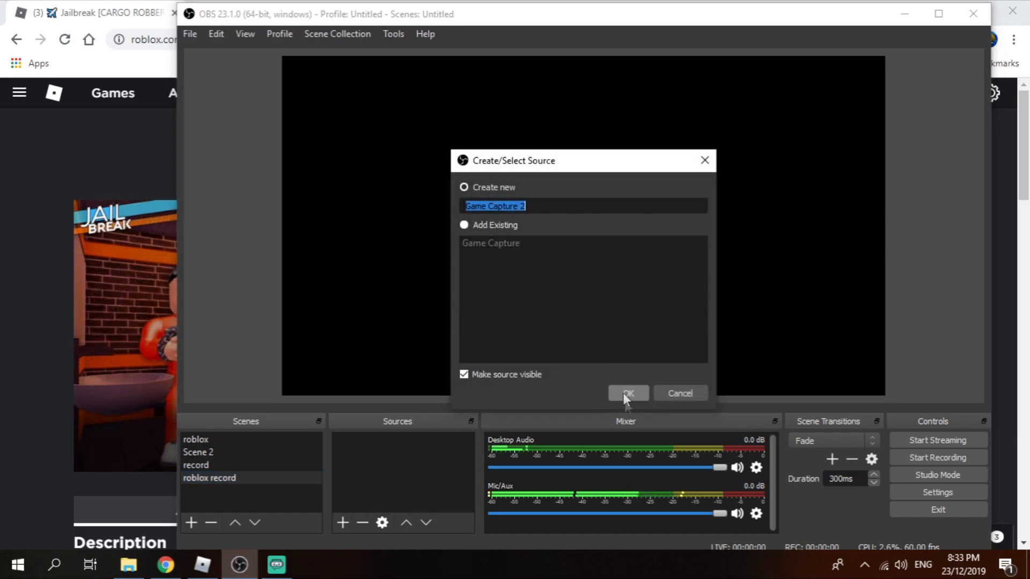
left_click(628, 393)
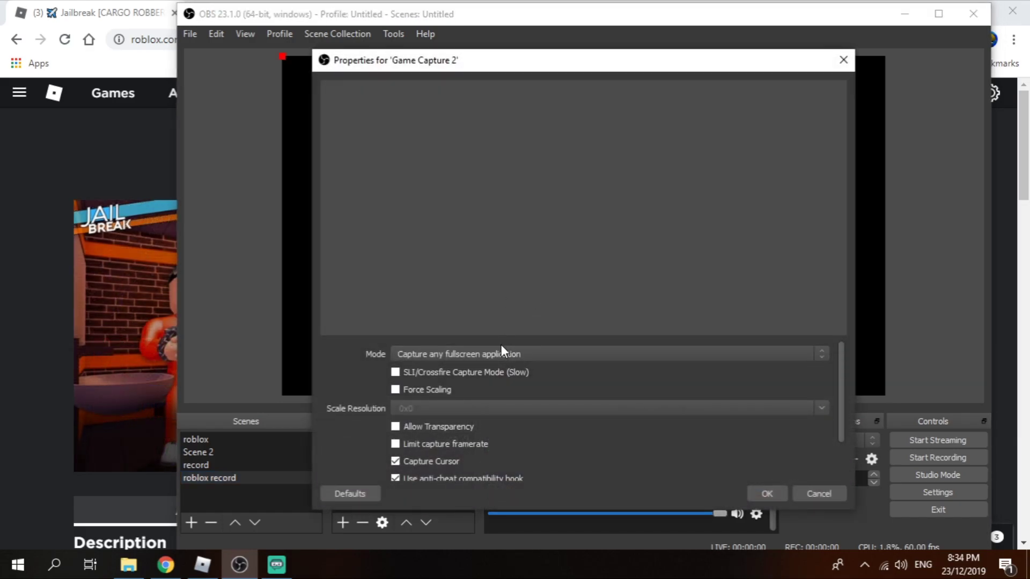
left_click(501, 355)
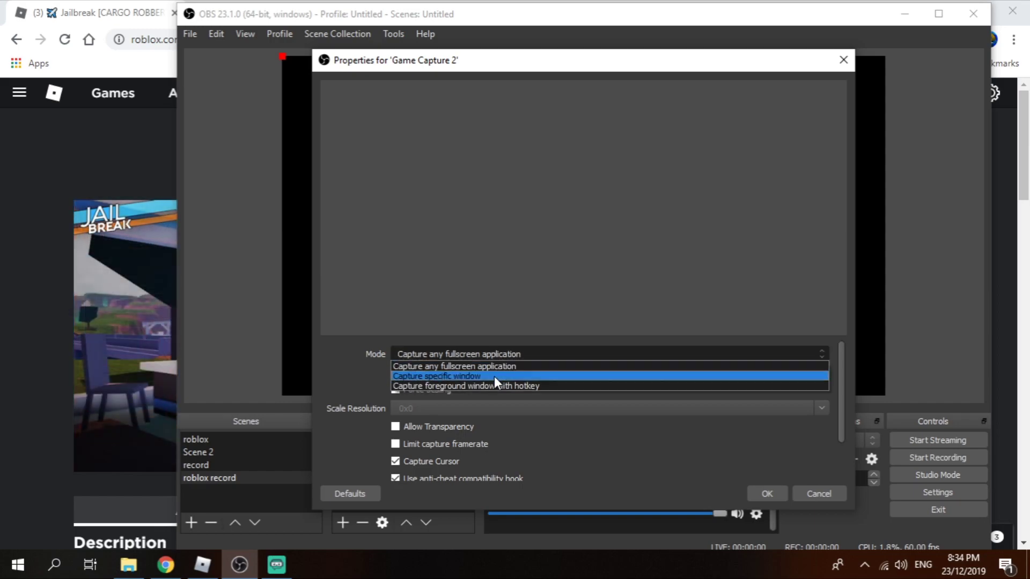
left_click(443, 378)
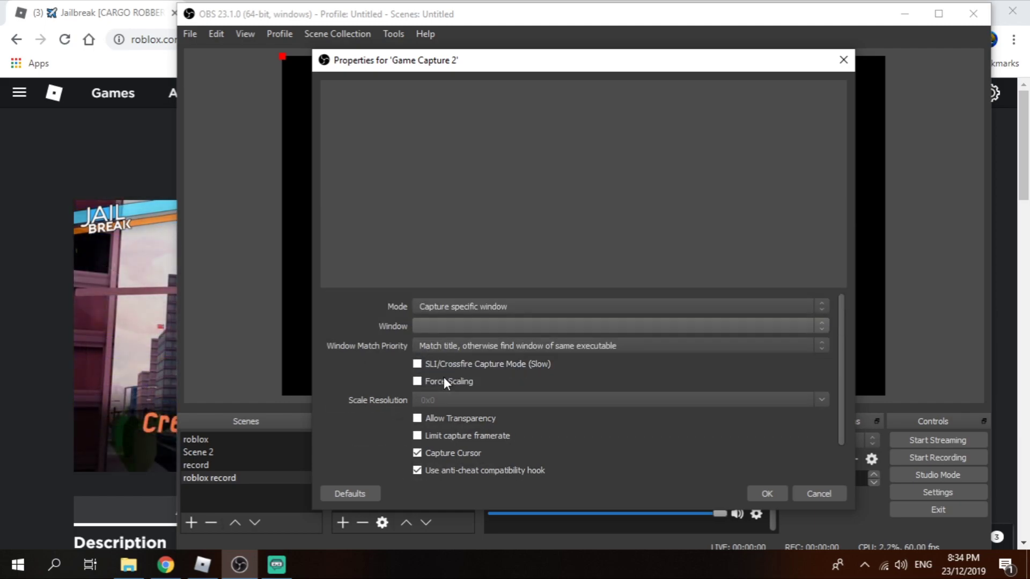
left_click(438, 324)
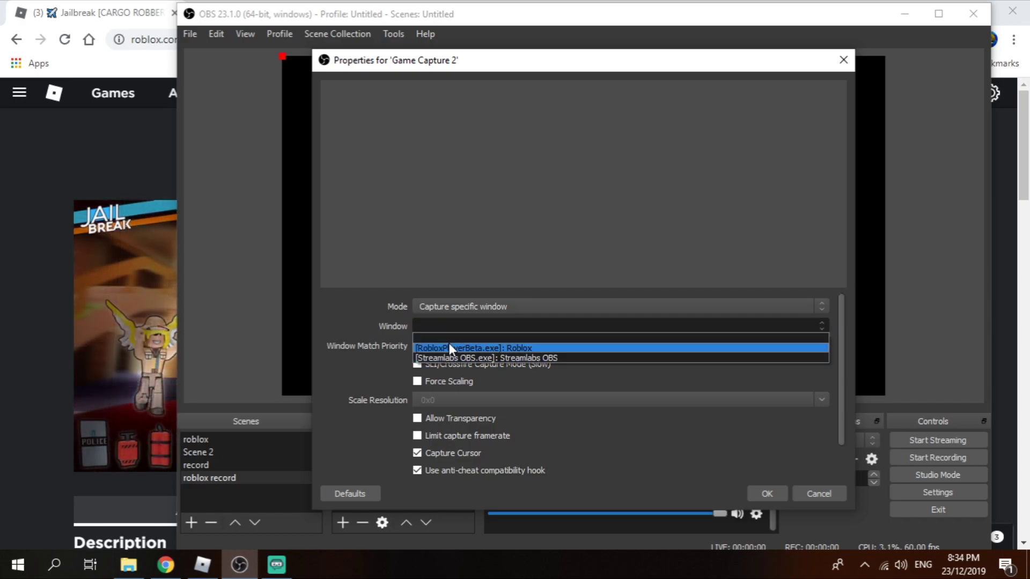
left_click(448, 343)
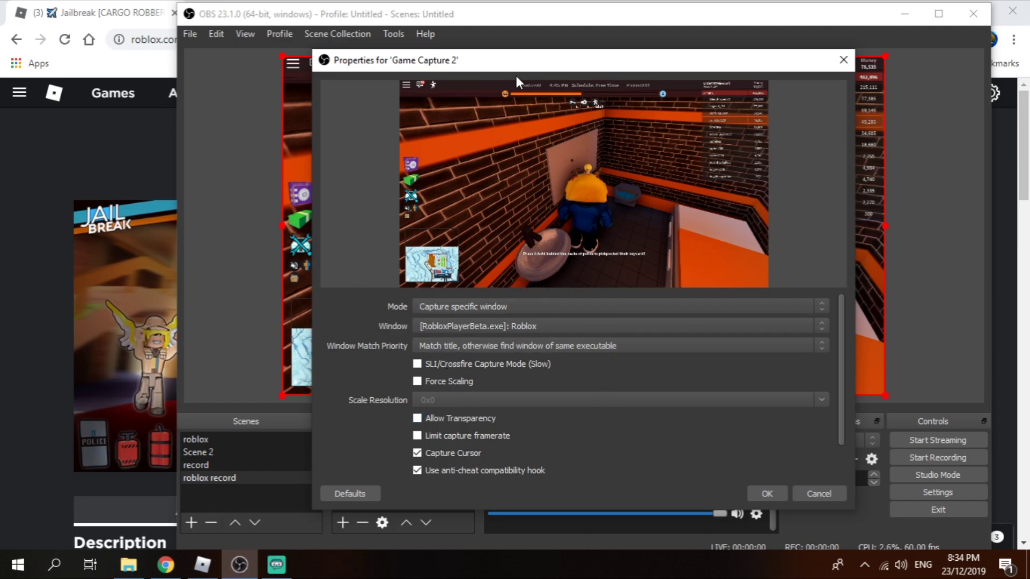
mouse_move(506, 66)
left_mouse_down()
mouse_move(889, 148)
mouse_move(541, 44)
left_mouse_up()
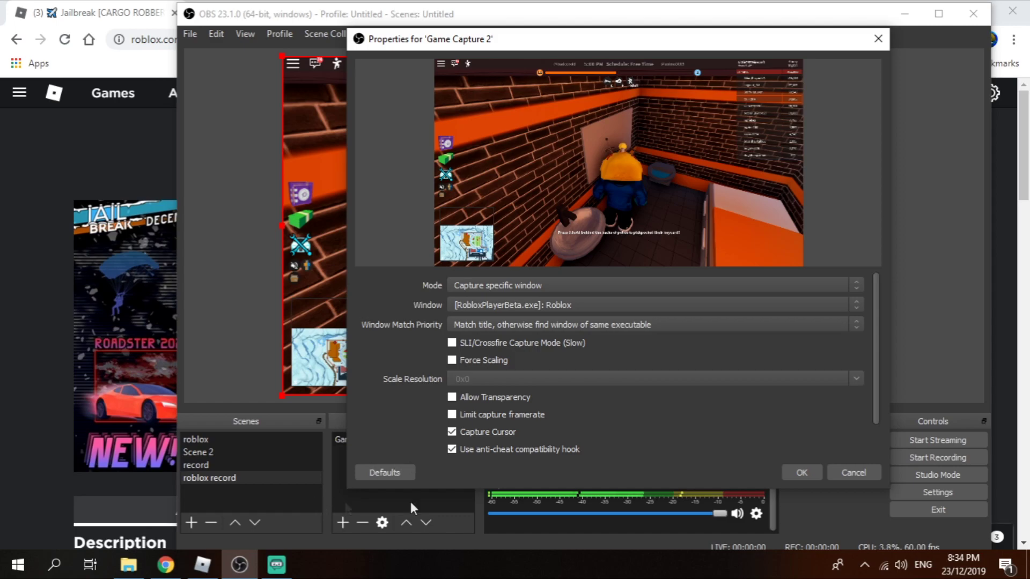
left_click(848, 479)
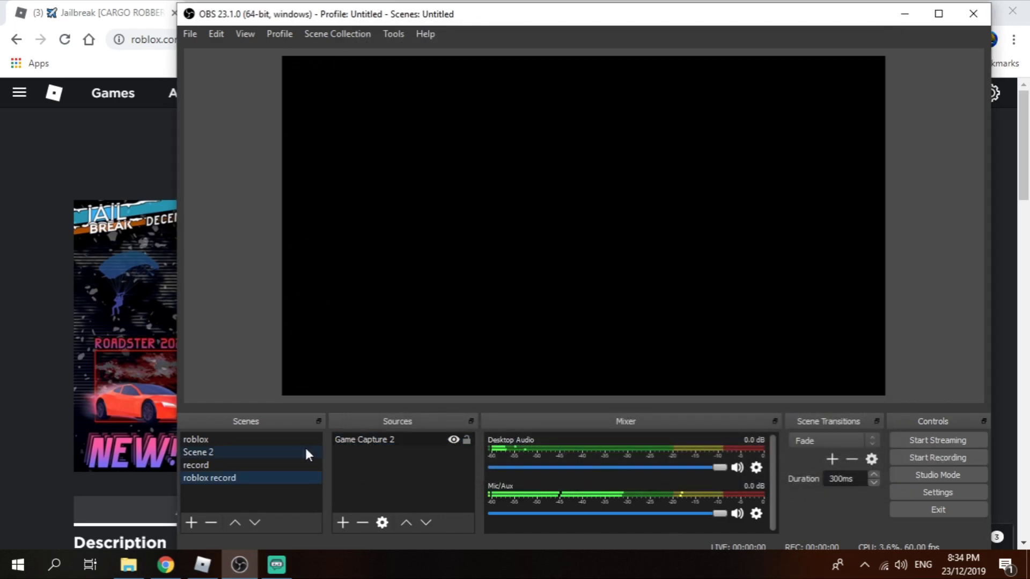
Remove the 'roblox record' scene and switch to the roblox scene
right_click(269, 483)
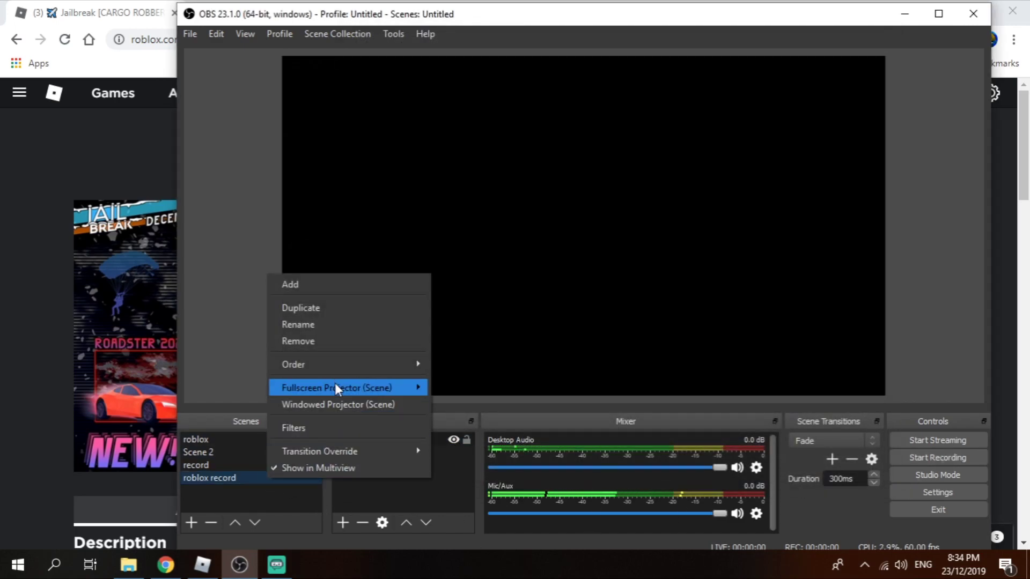
left_click(320, 341)
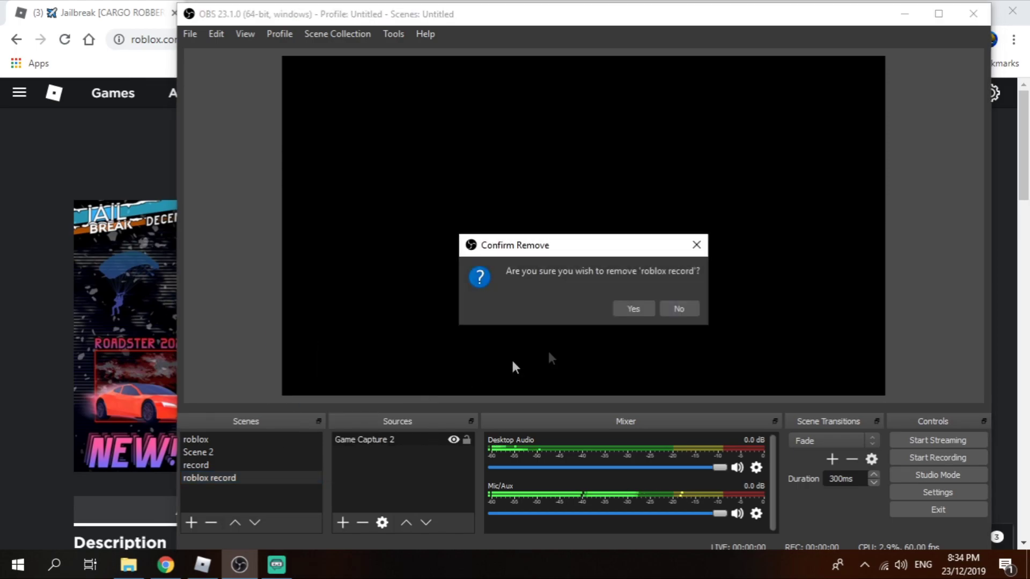
left_click(630, 314)
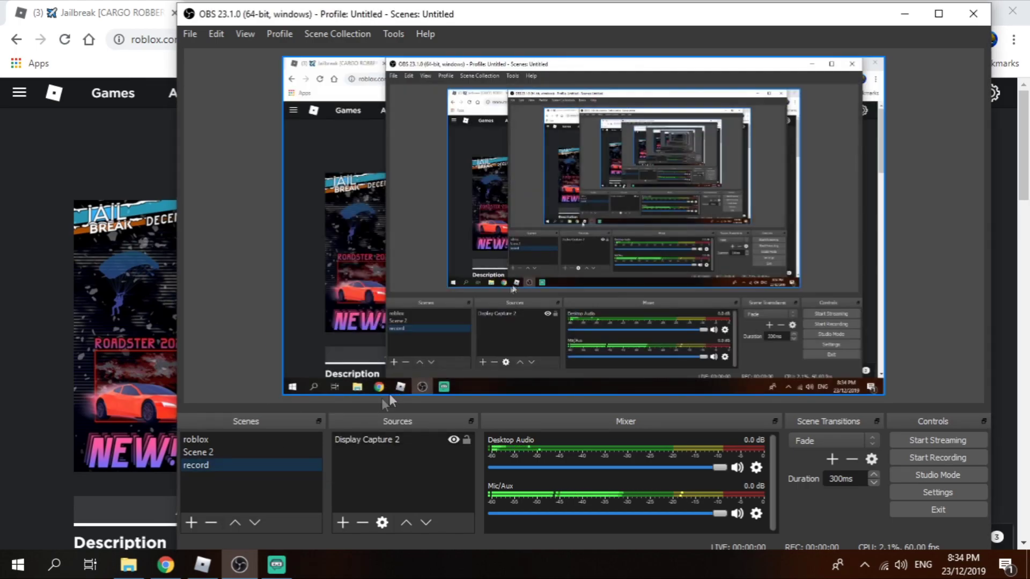
left_click(277, 440)
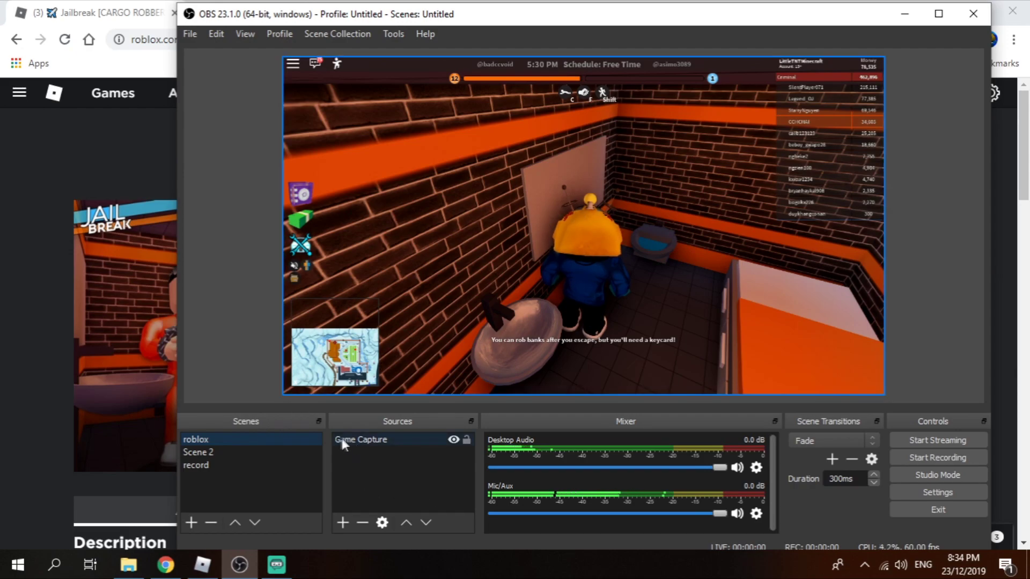
Check the Scene 2 and record scenes, then list source types for the roblox scene
left_click(240, 449)
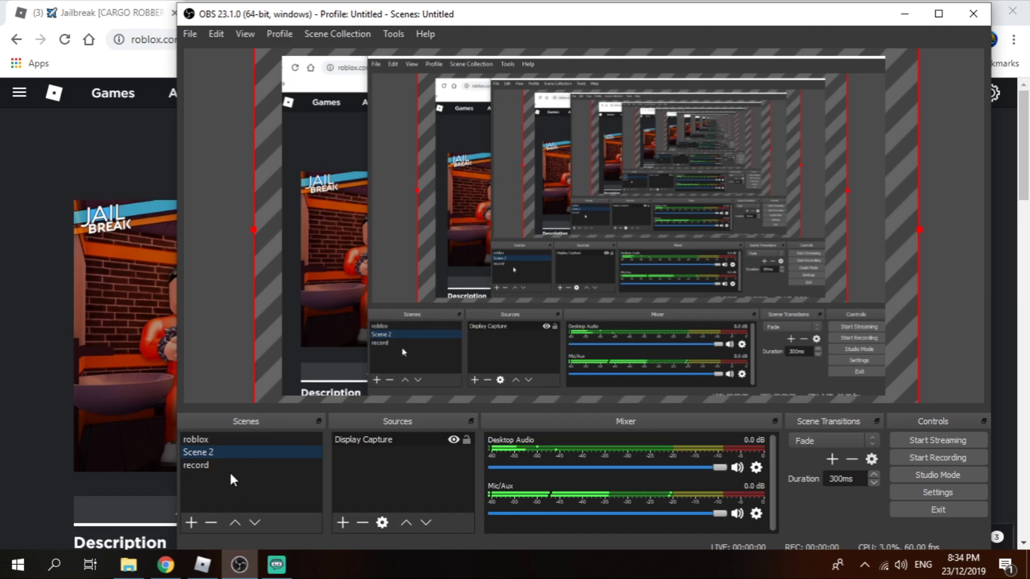
left_click(224, 467)
left_click(222, 450)
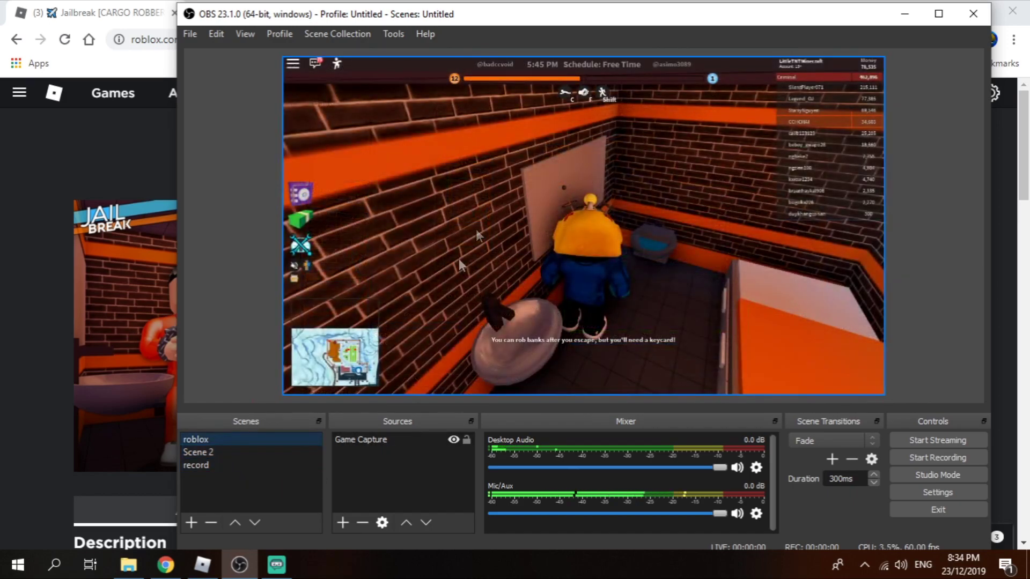
left_click(343, 523)
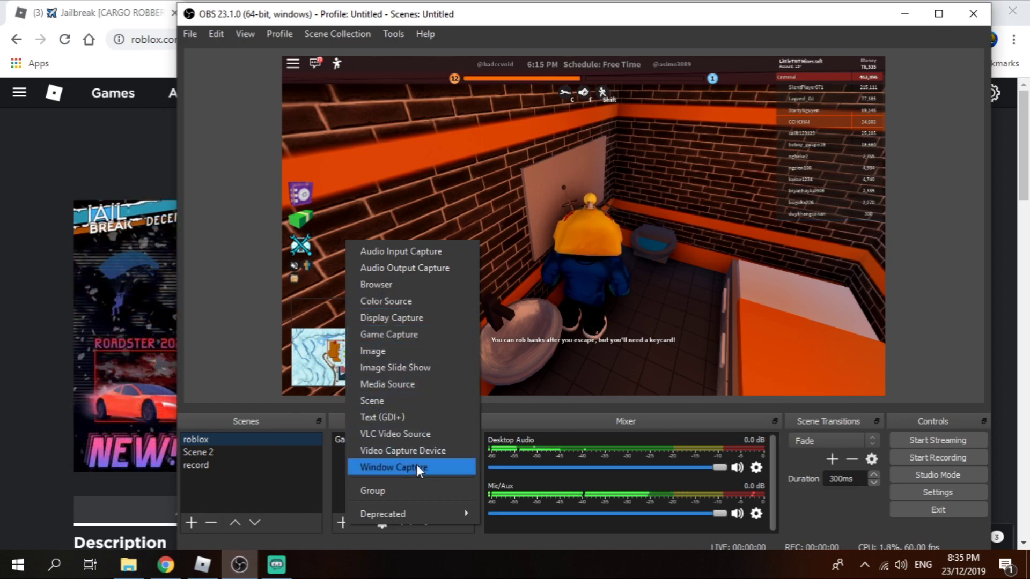
mouse_move(410, 514)
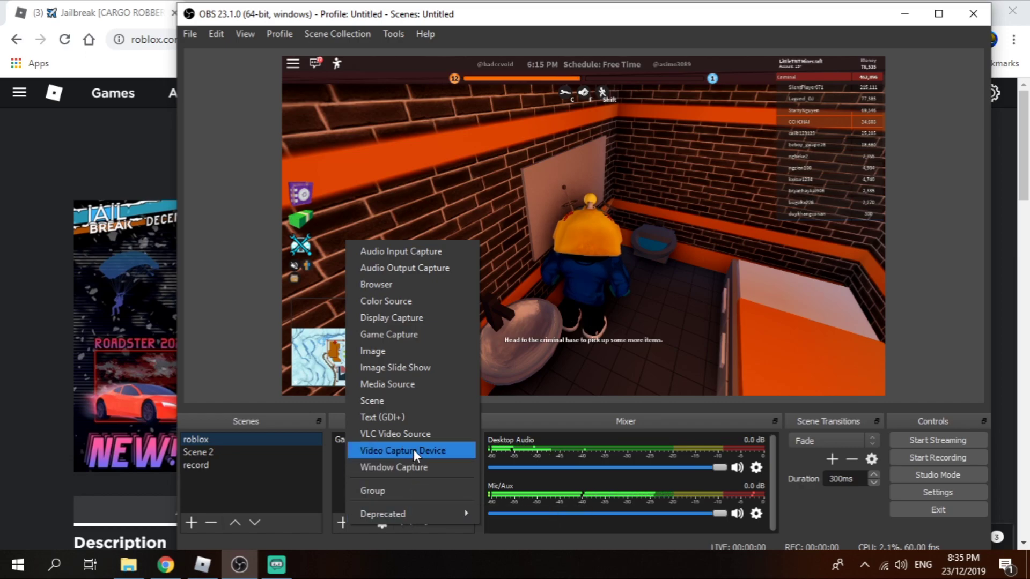
left_click(413, 450)
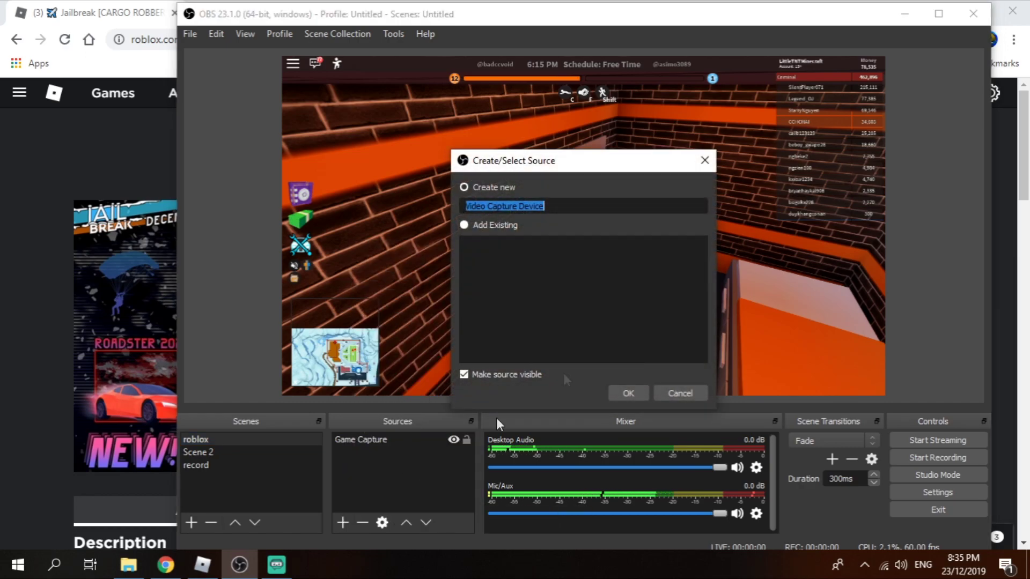
left_click(627, 393)
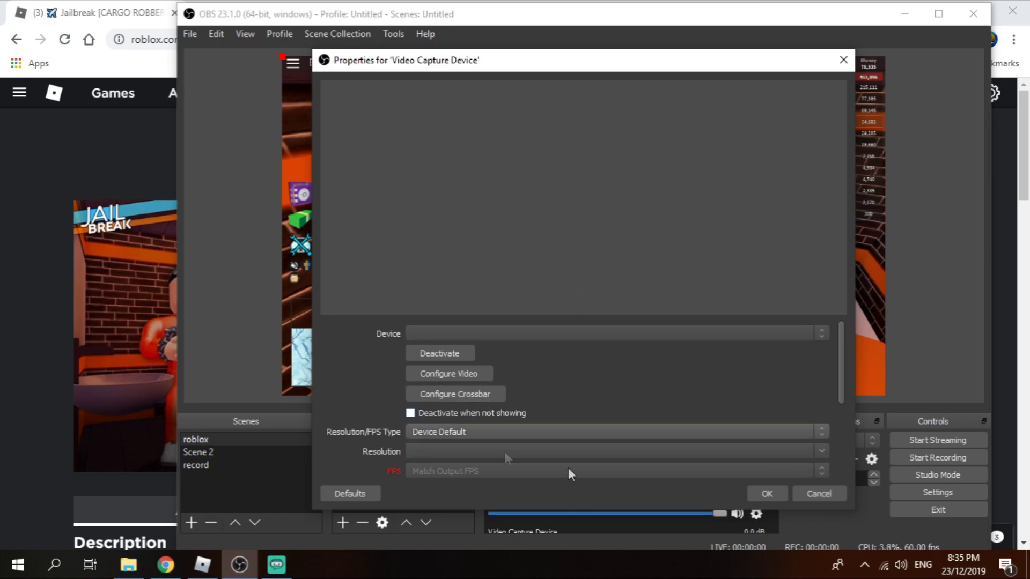
left_click(809, 493)
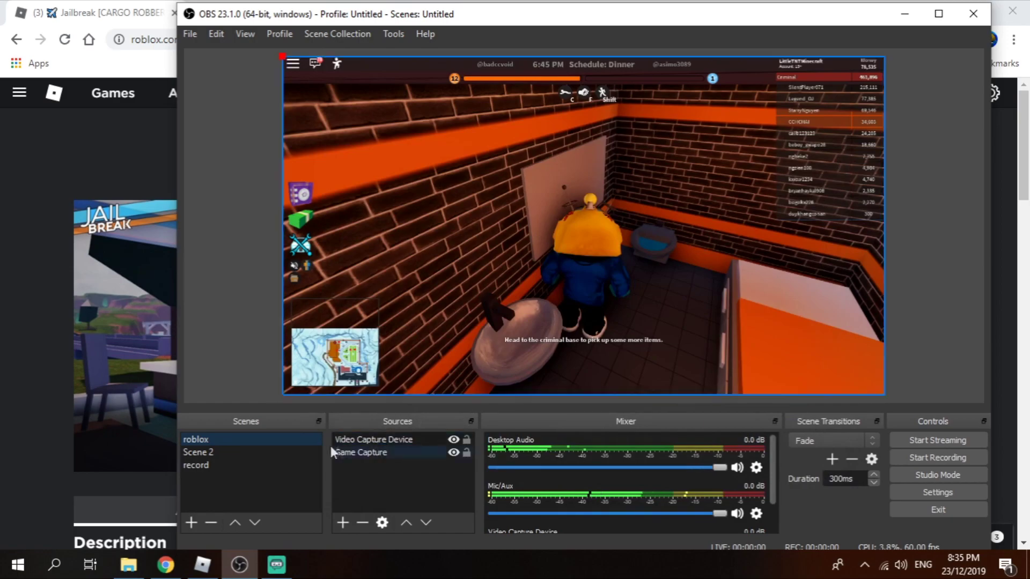
right_click(406, 437)
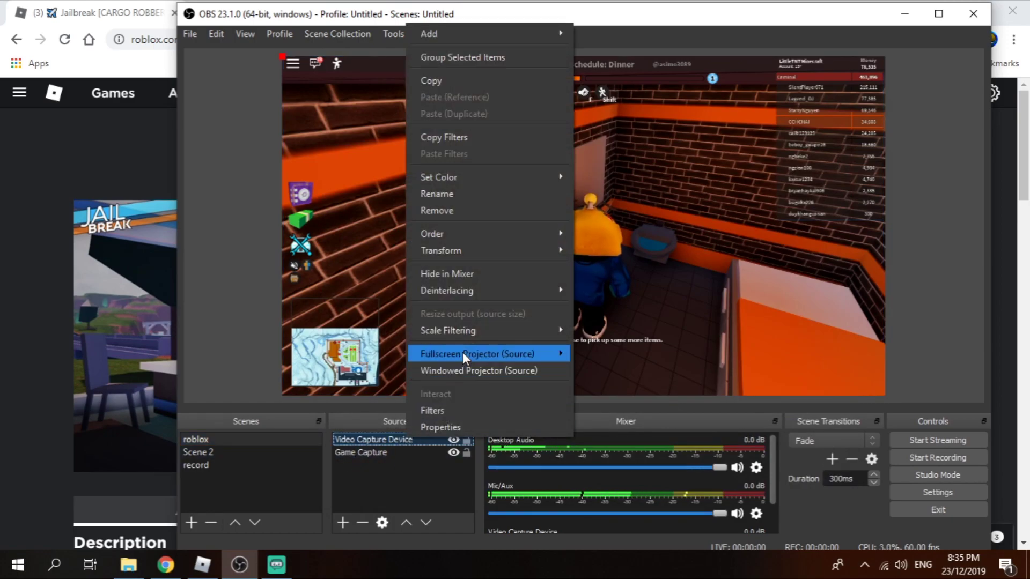
left_click(450, 213)
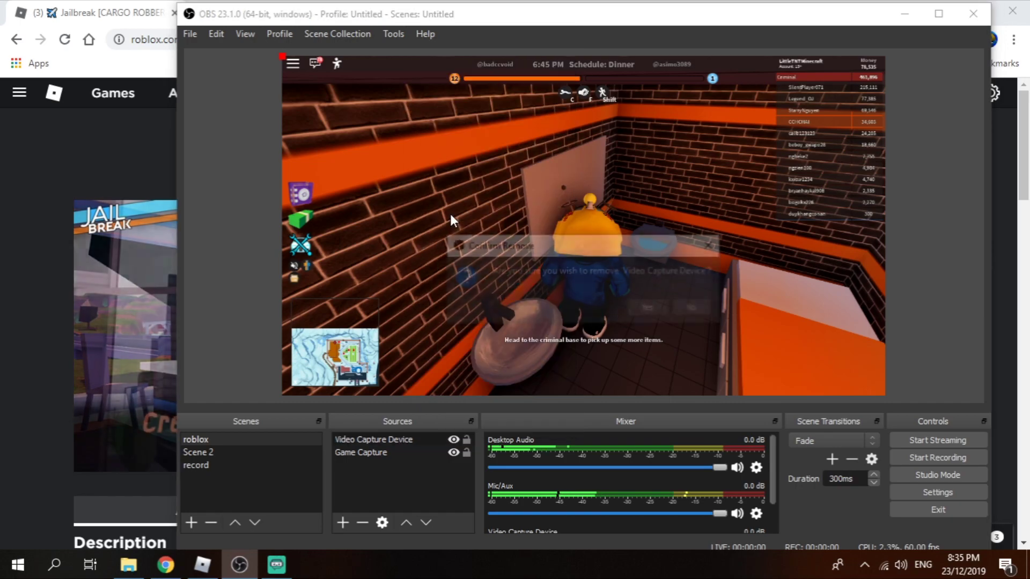
left_click(646, 309)
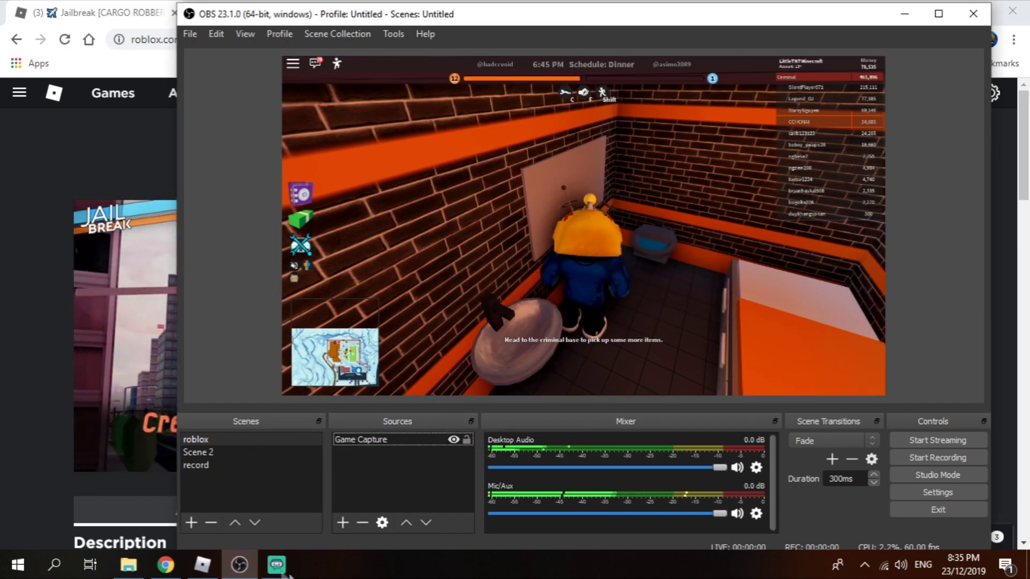
Walk the Roblox character toward the cell doorway with A, then return to OBS
left_click(202, 565)
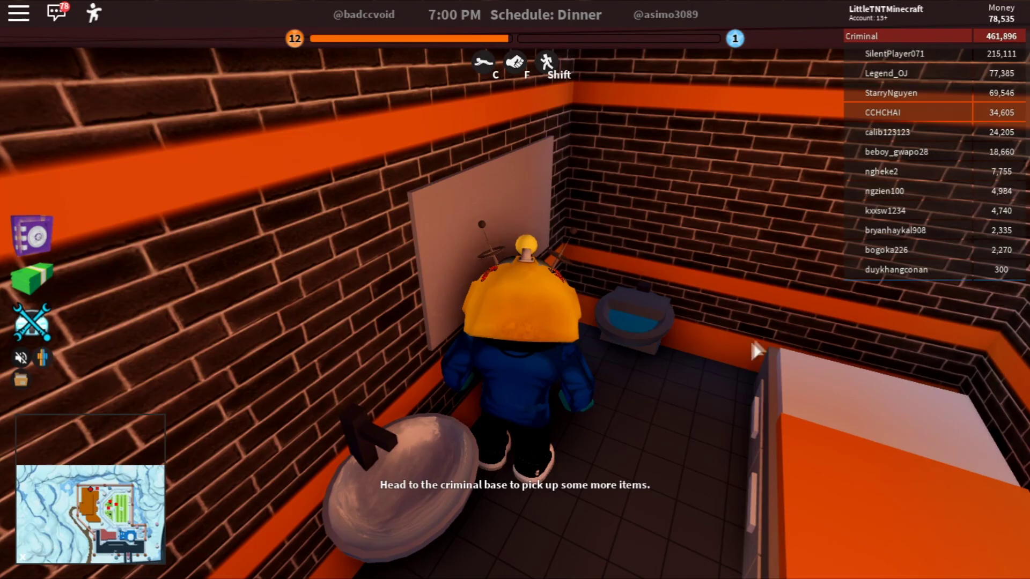
key("a")
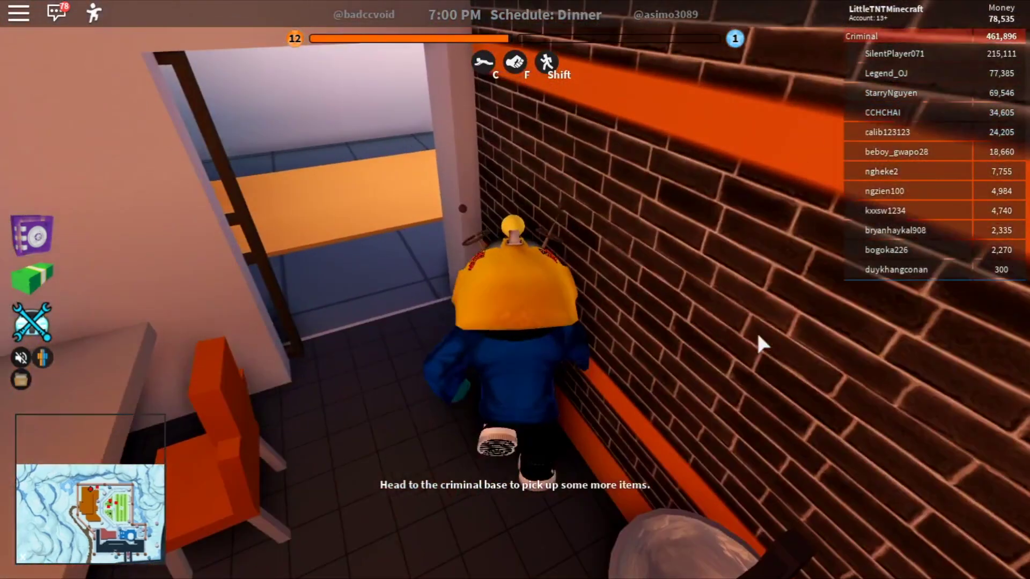
key("super")
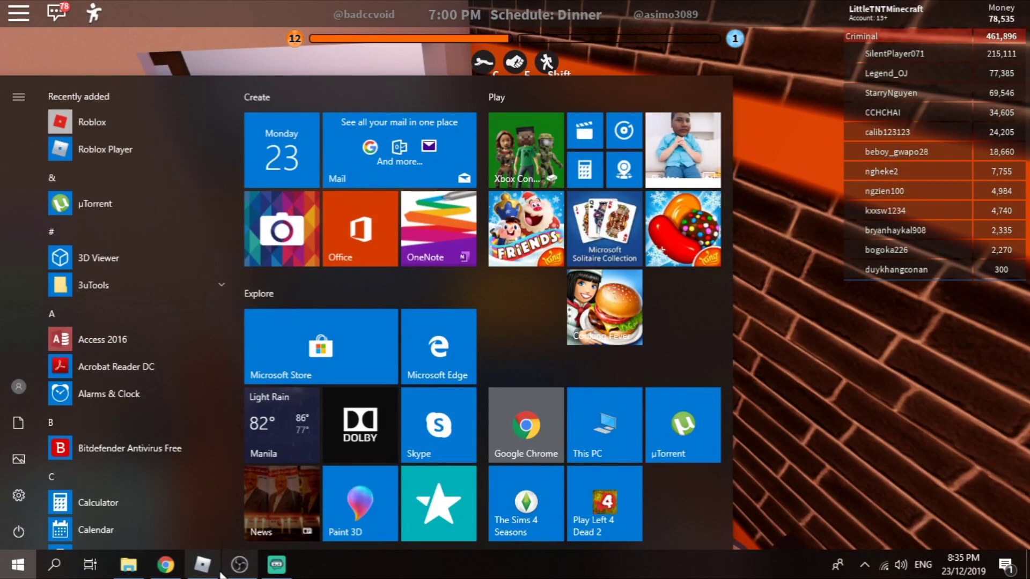
mouse_move(239, 565)
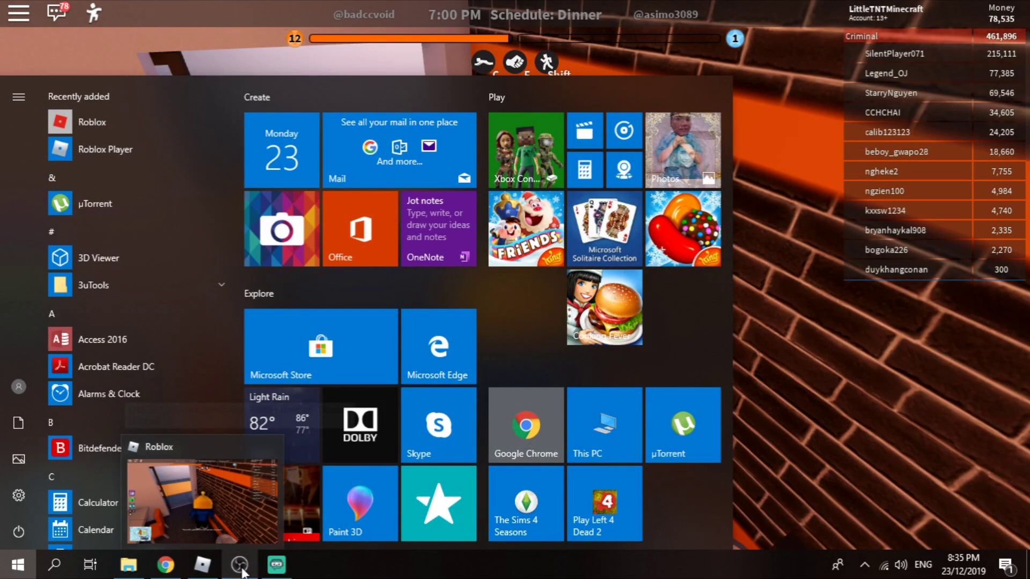
left_click(241, 568)
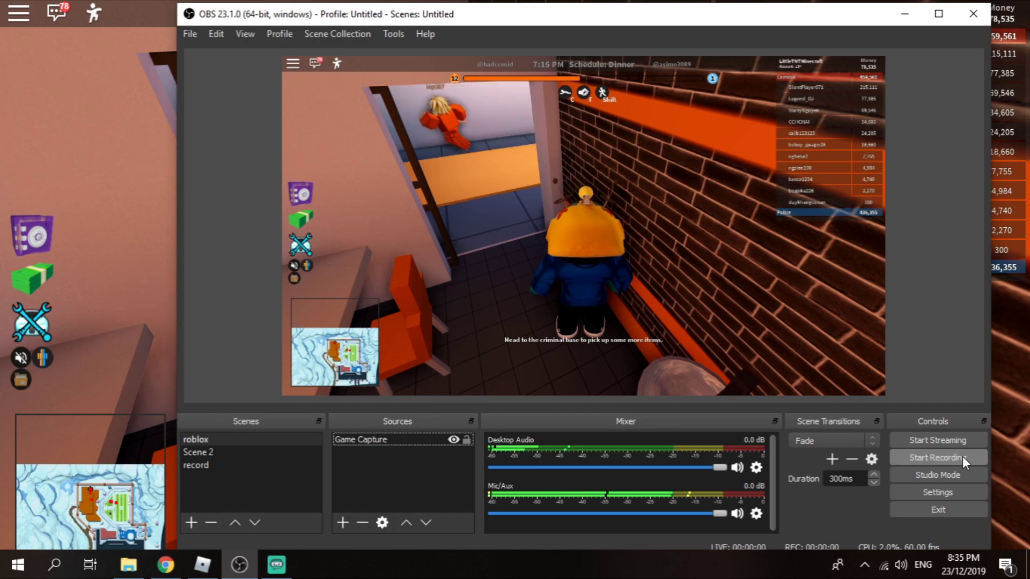
Open OBS Settings, check the recording hotkey (L) on Hotkeys, then go to Output
left_click(937, 492)
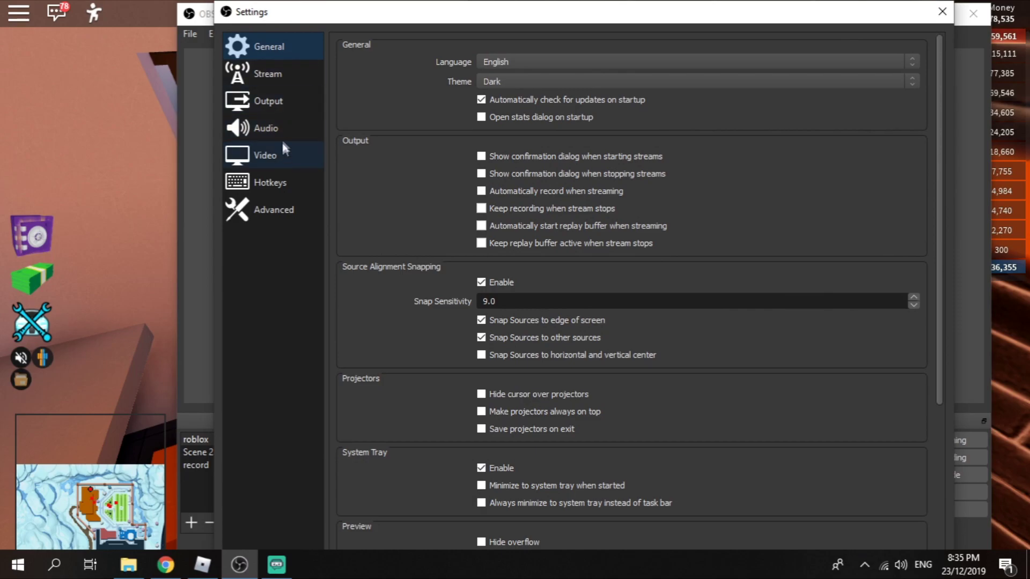
left_click(273, 178)
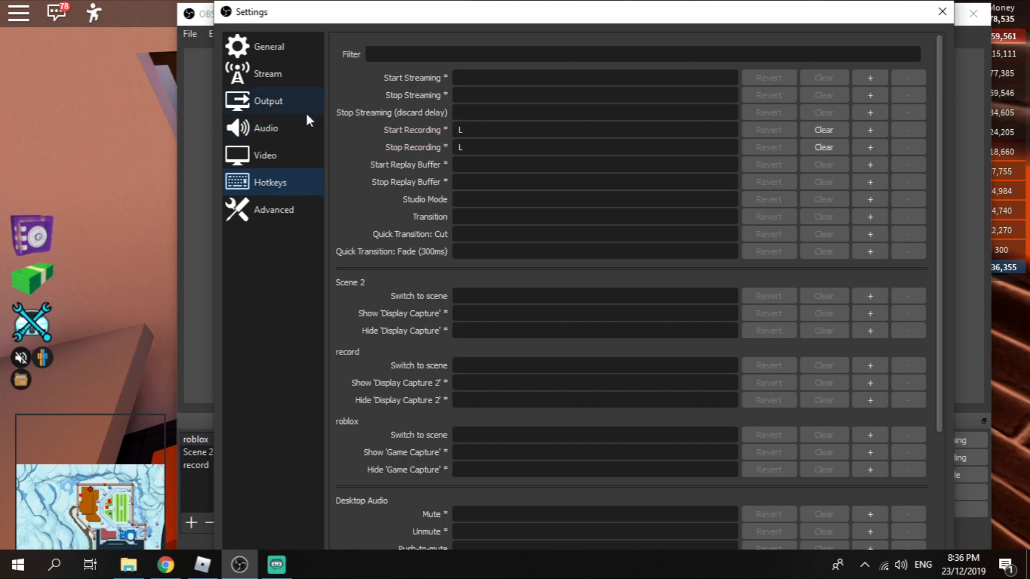
left_click(274, 110)
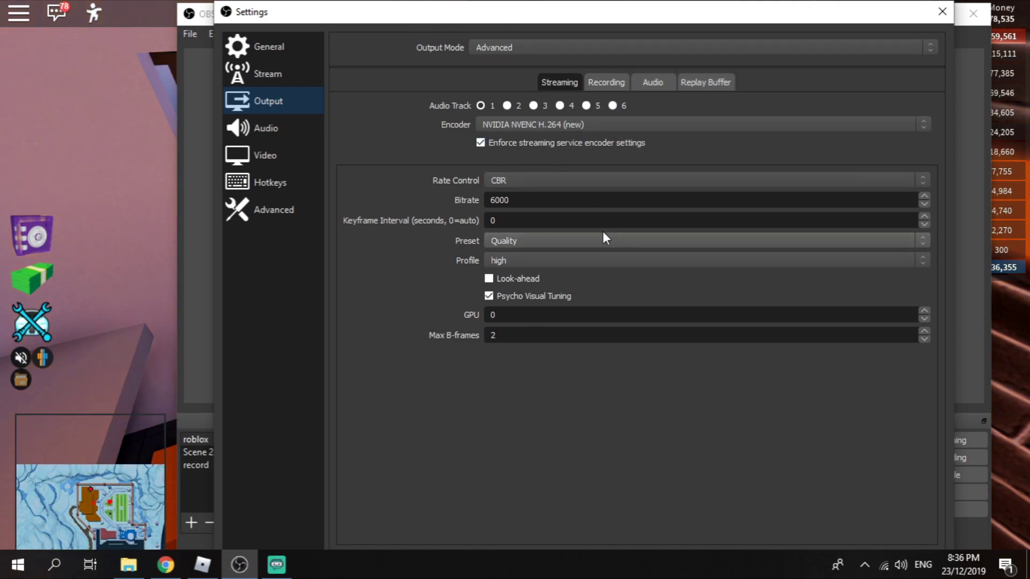
Keep Advanced output mode and the NVIDIA NVENC H.264 (new) encoder, then view Recording
left_click(537, 122)
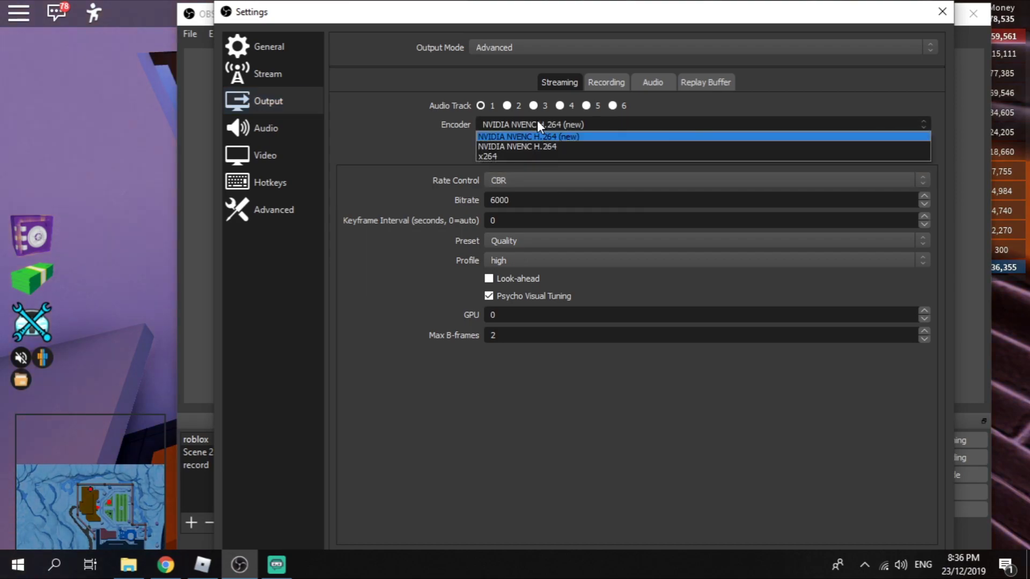
left_click(524, 46)
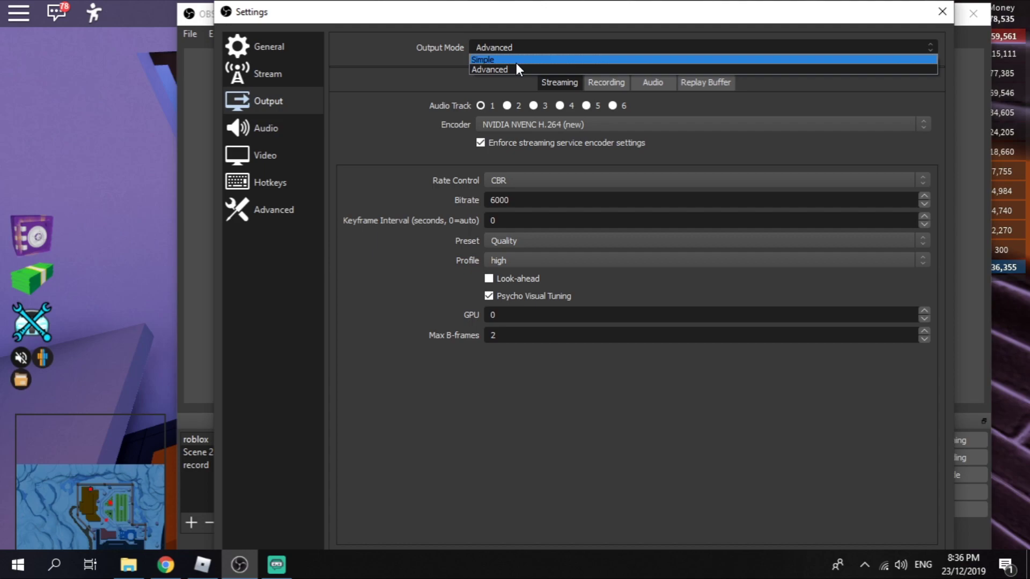
left_click(444, 121)
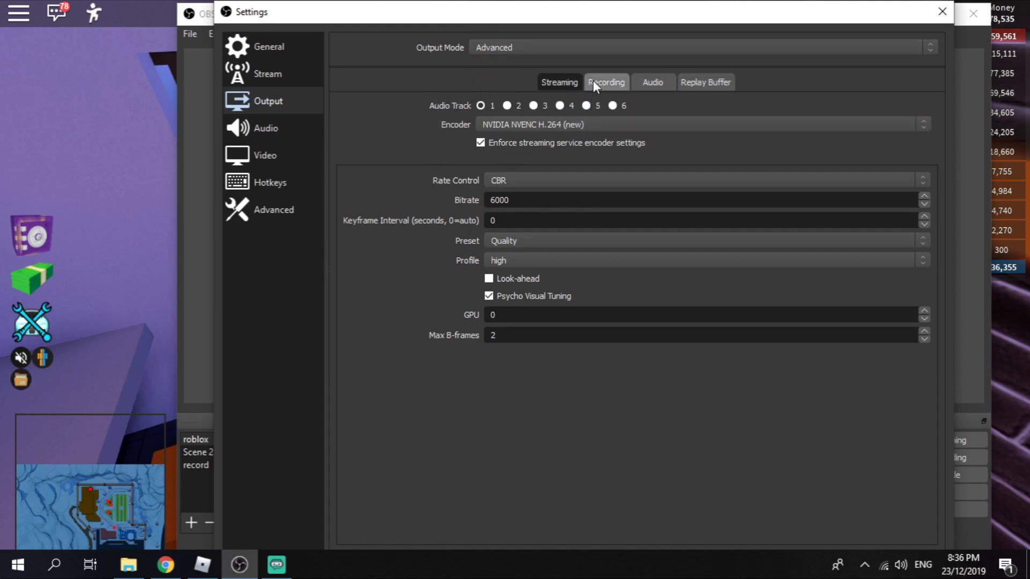
left_click(524, 127)
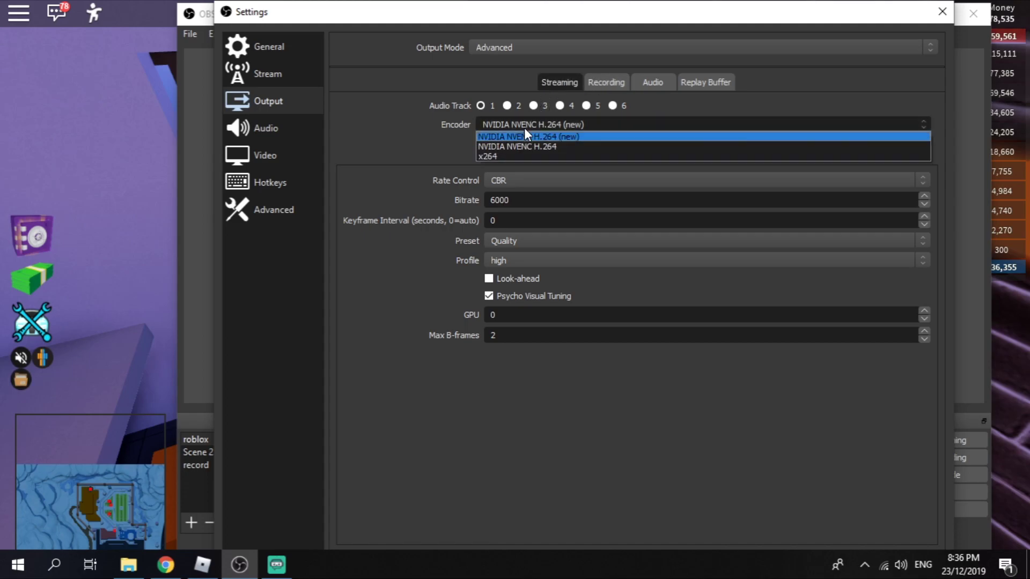
left_click(524, 125)
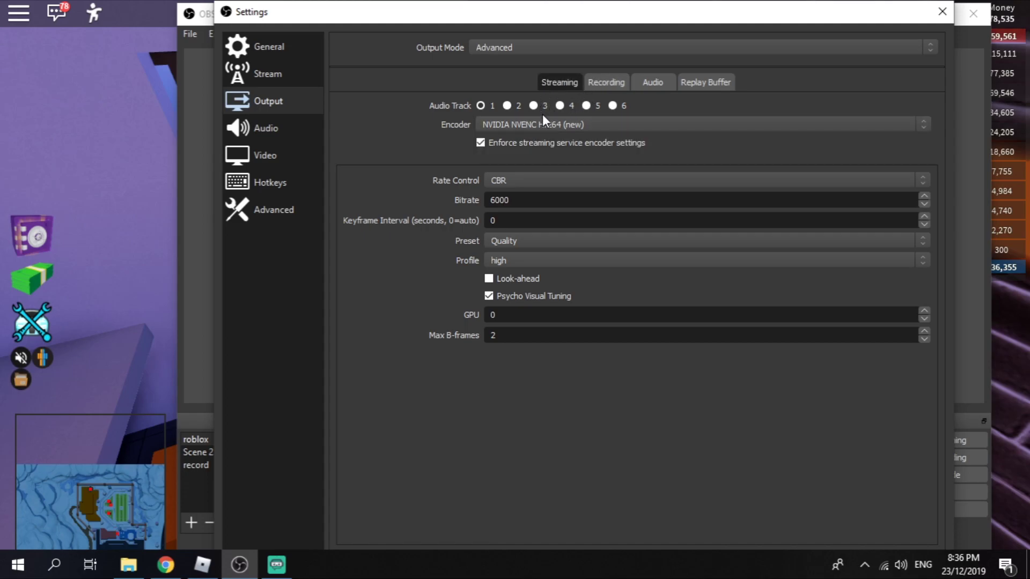
left_click(618, 82)
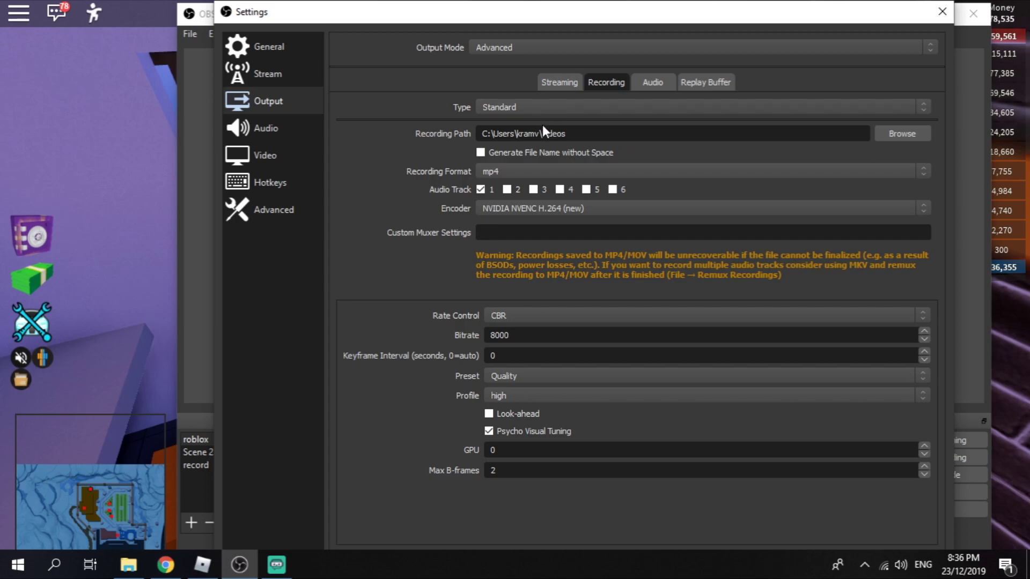
Keep Standard type and NVIDIA NVENC H.264 (new), set recording bitrate to 9000, then check streaming bitrate
left_click(515, 110)
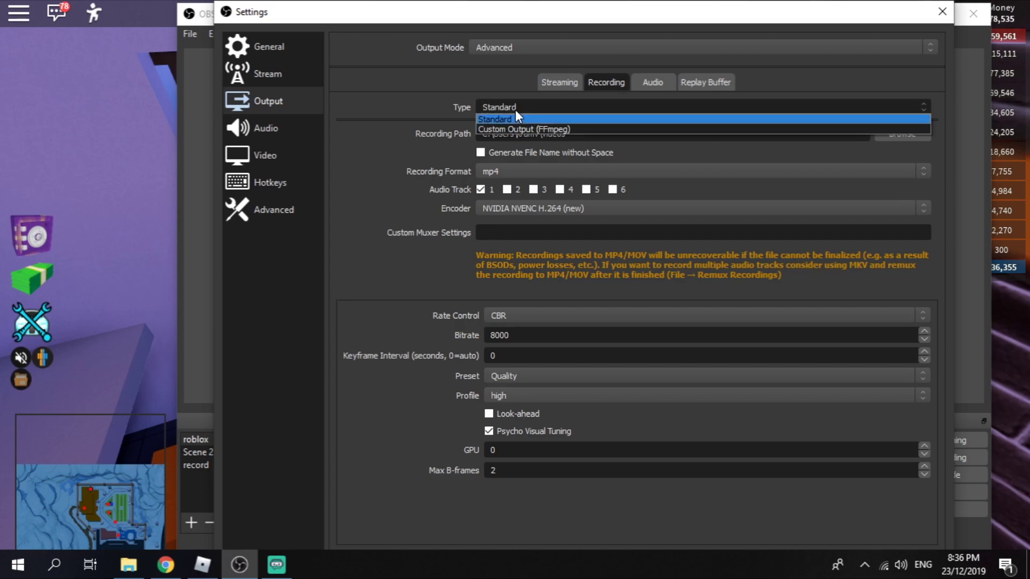
left_click(512, 107)
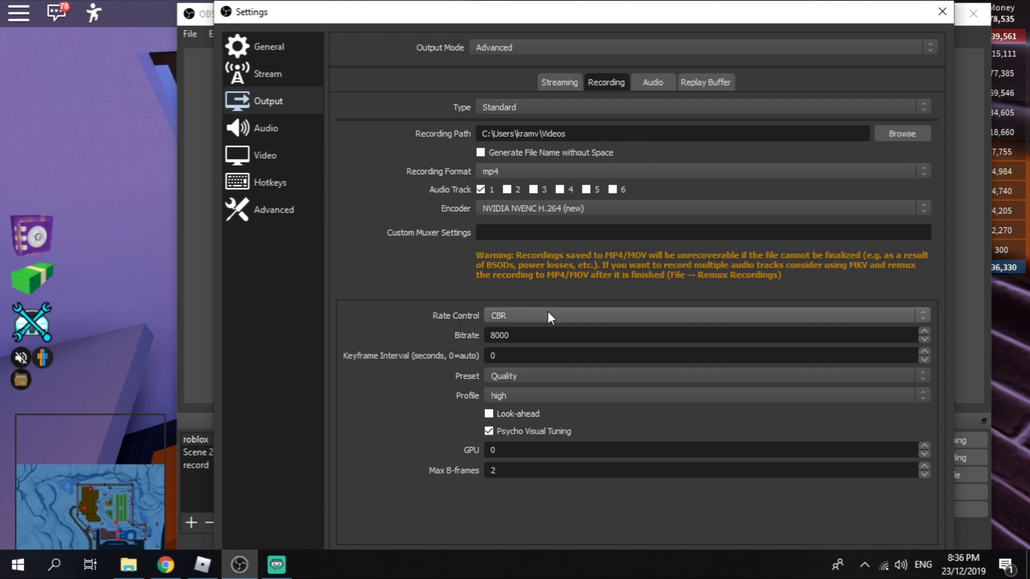
left_click(518, 213)
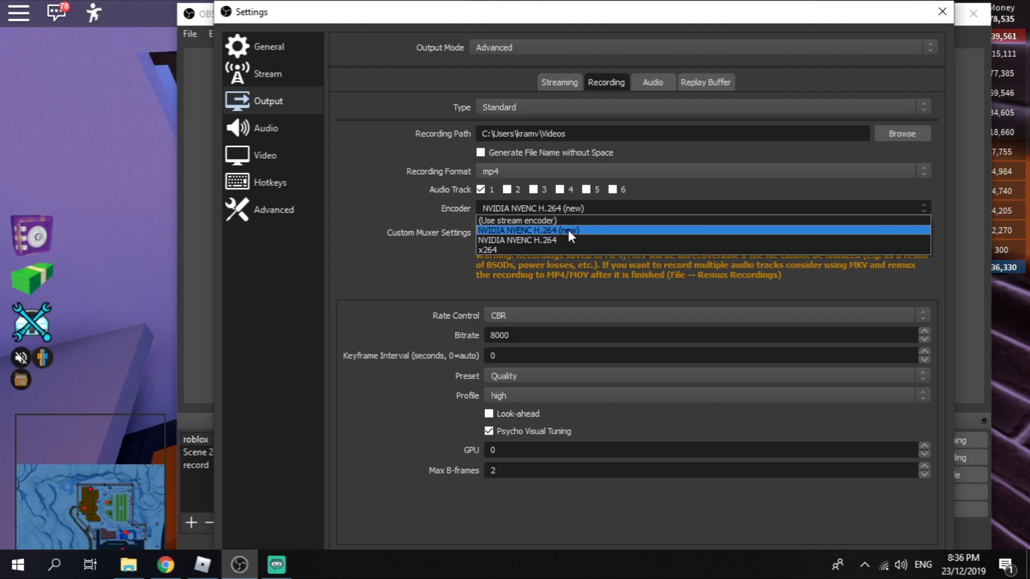
left_click(516, 229)
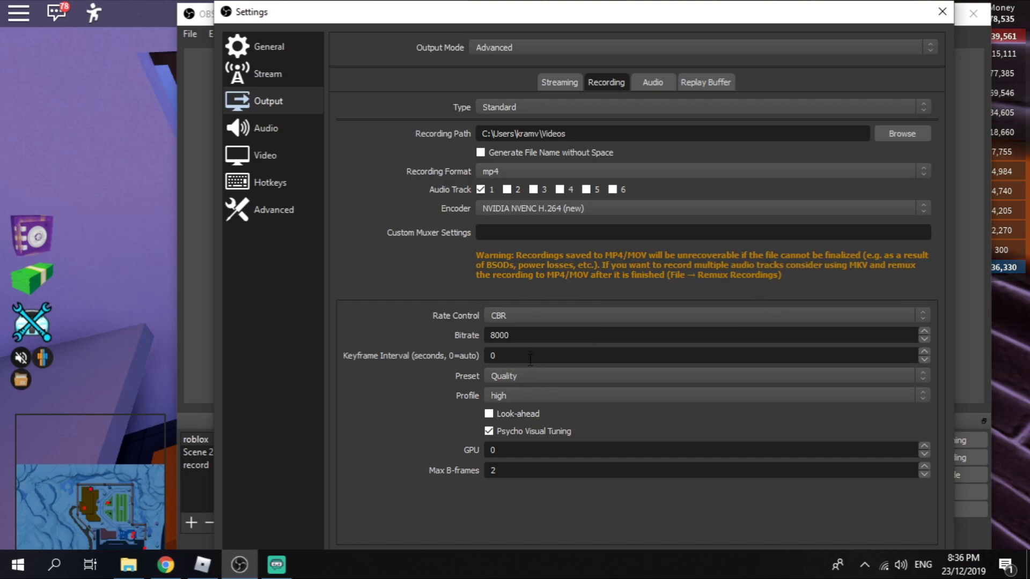
left_click_drag(529, 336, 474, 338)
key("BackSpace")
type("9000")
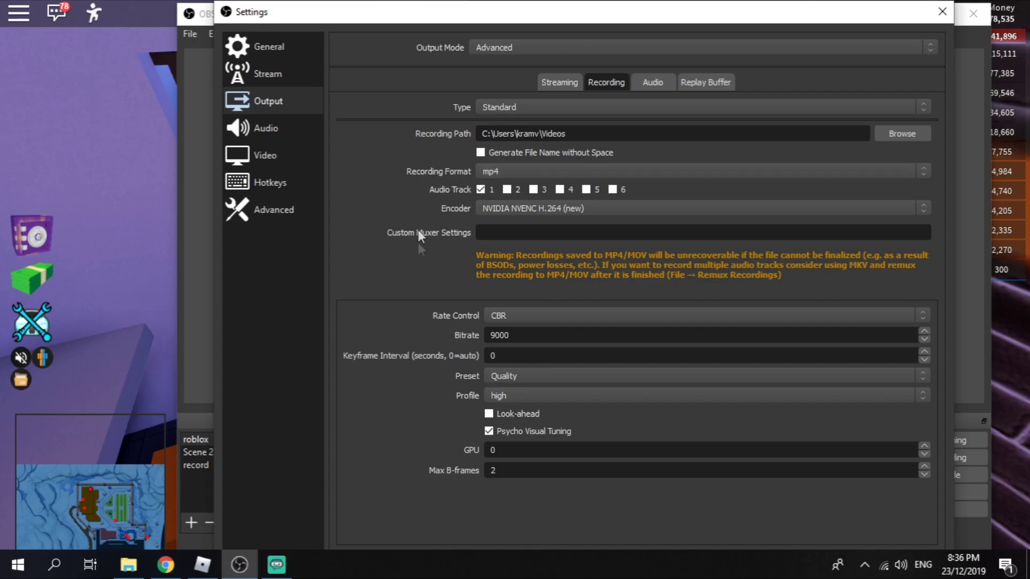
left_click(563, 83)
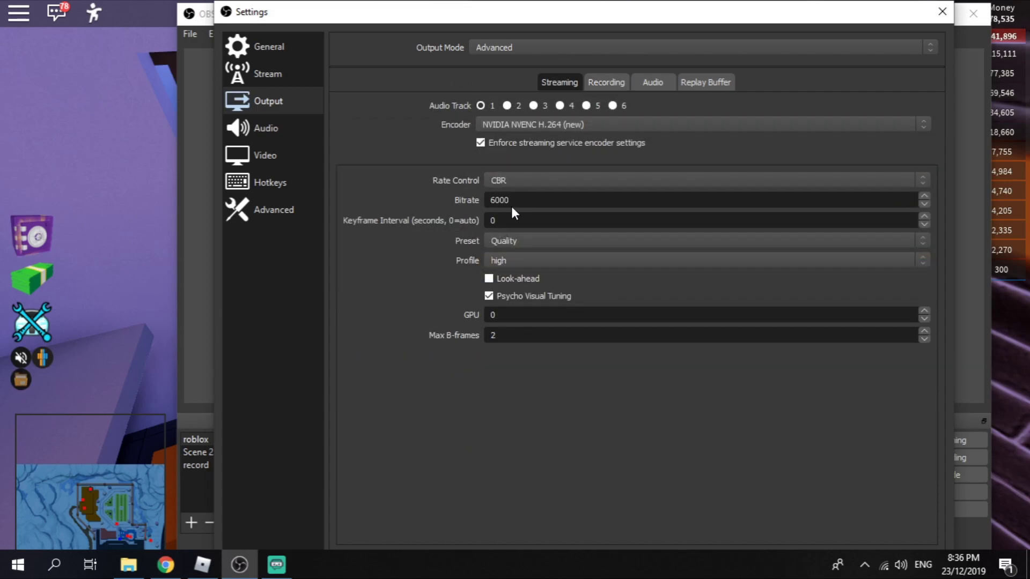
double_click(491, 200)
type("5000")
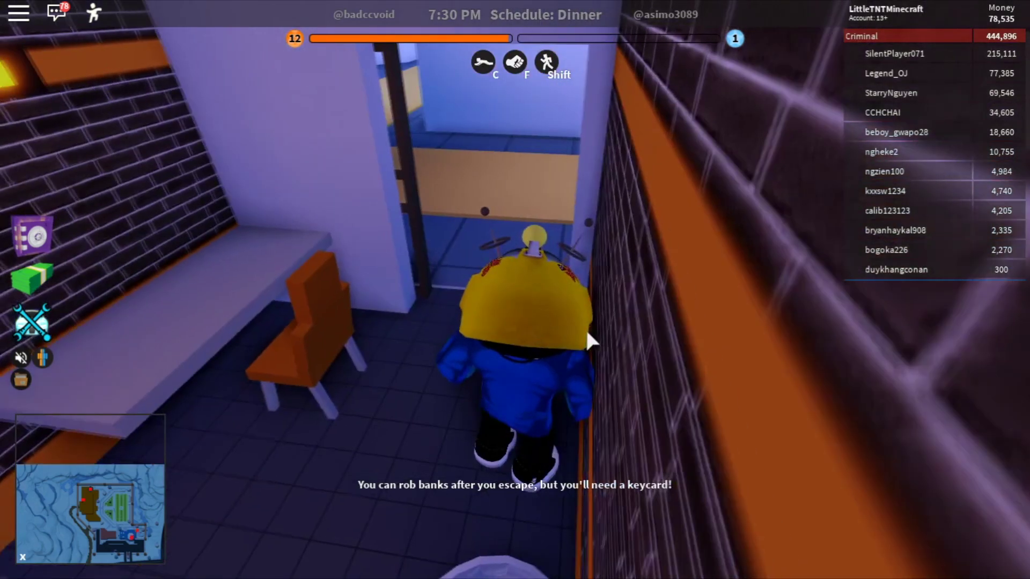
Walk the character down the prison corridor into another cell and stop beside the sink
key("w")
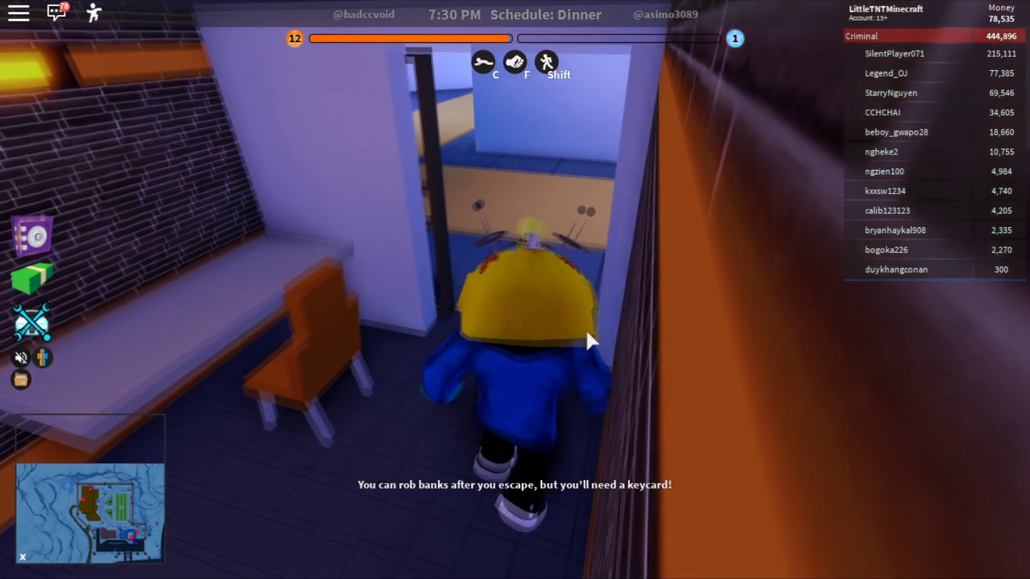
key("w")
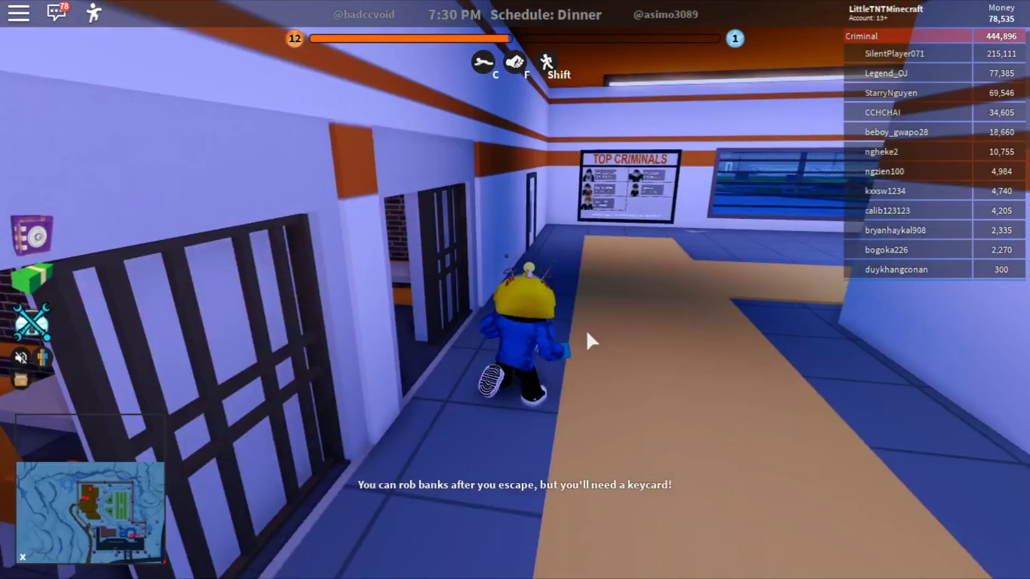
key("w")
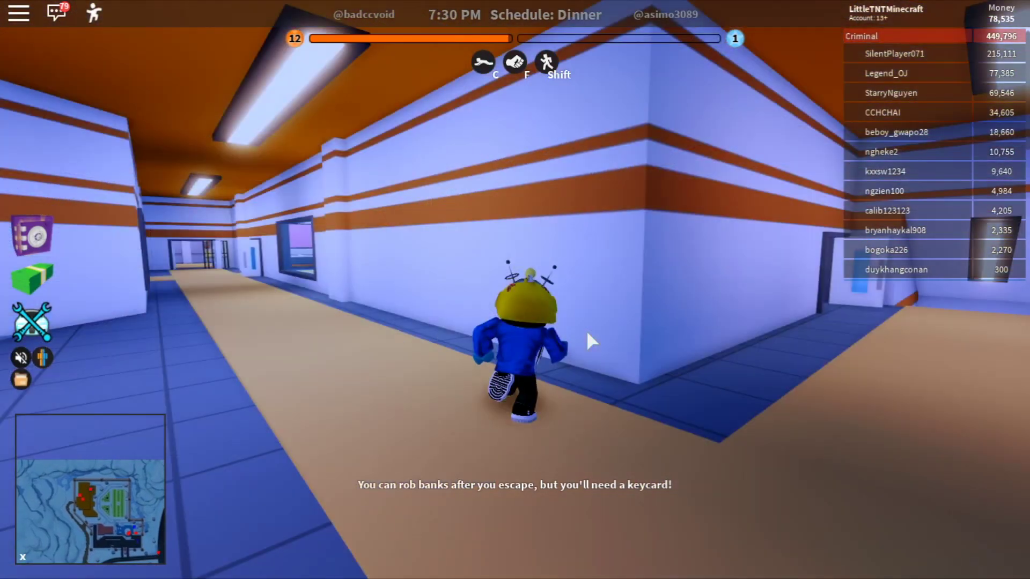
key("d")
key("w")
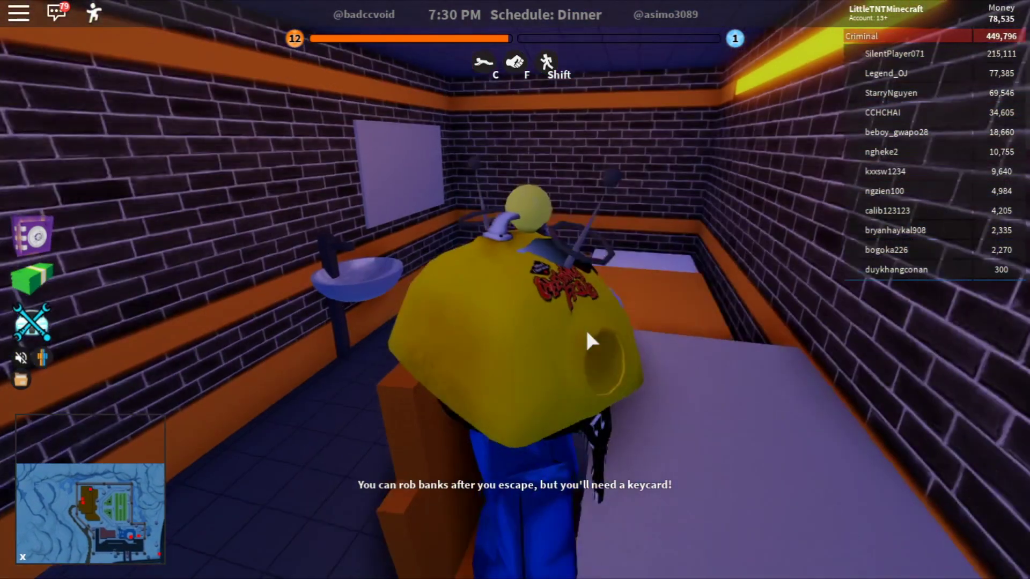
key("a")
key("w")
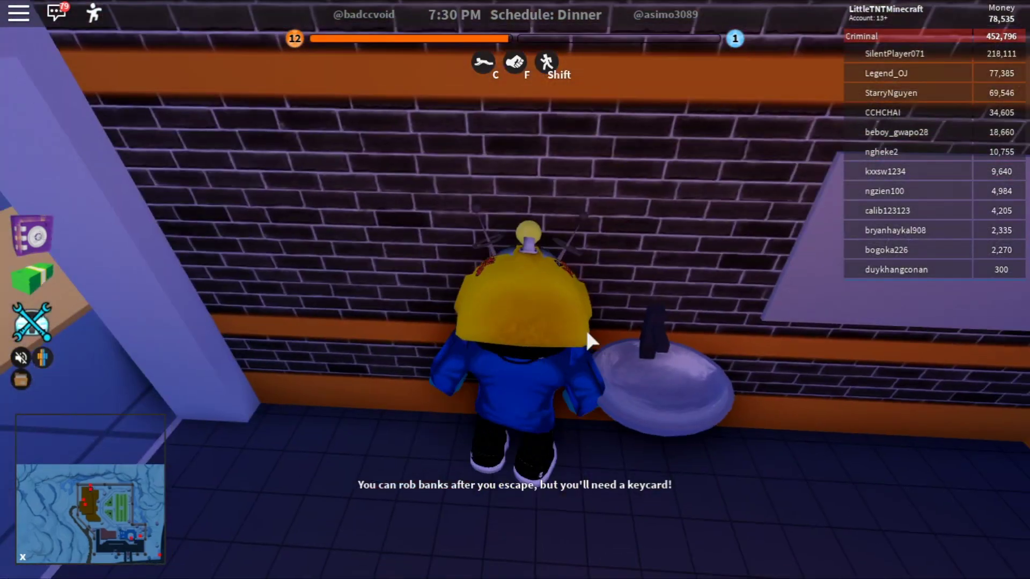
key("super")
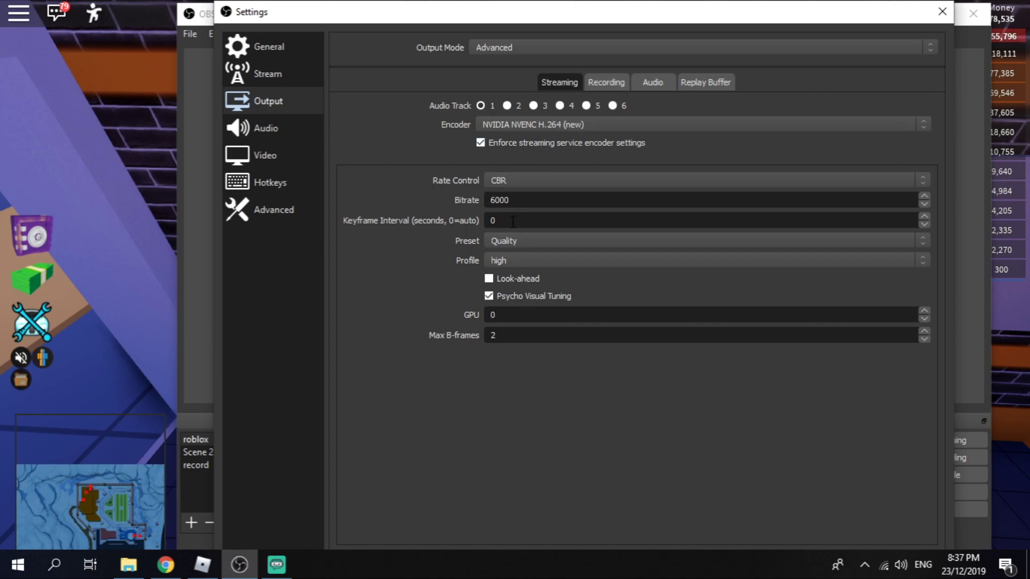
Review the Recording, Hotkeys and Audio pages, then close Settings, save the changes and minimise OBS
left_click(603, 83)
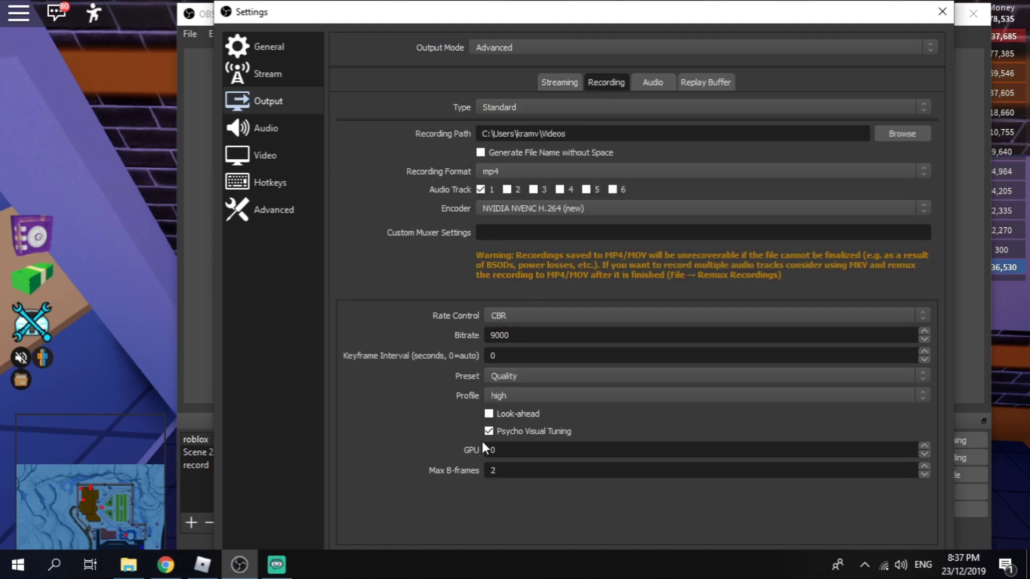
left_click(266, 182)
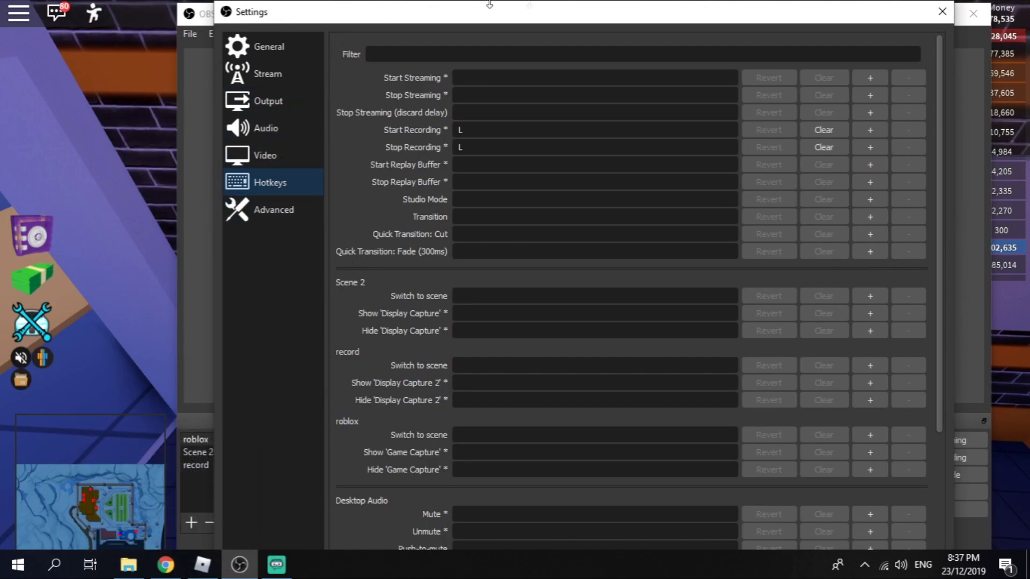
left_click(247, 131)
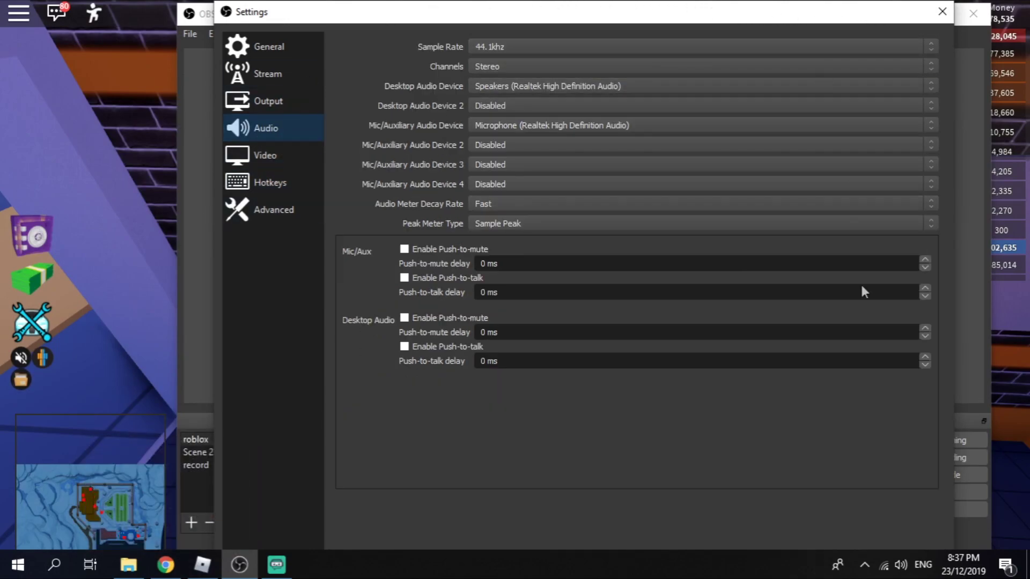
left_click(942, 12)
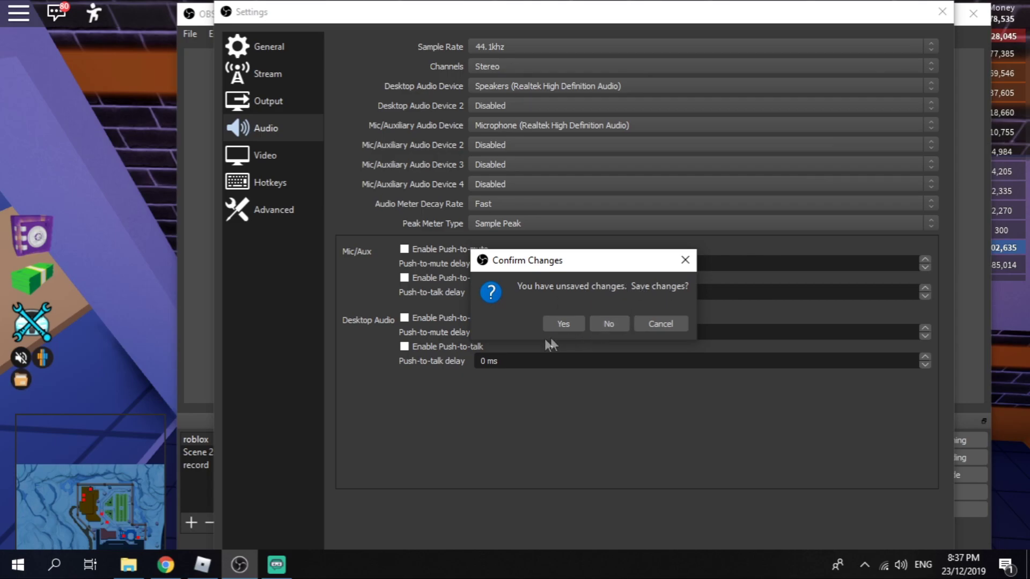
left_click(563, 324)
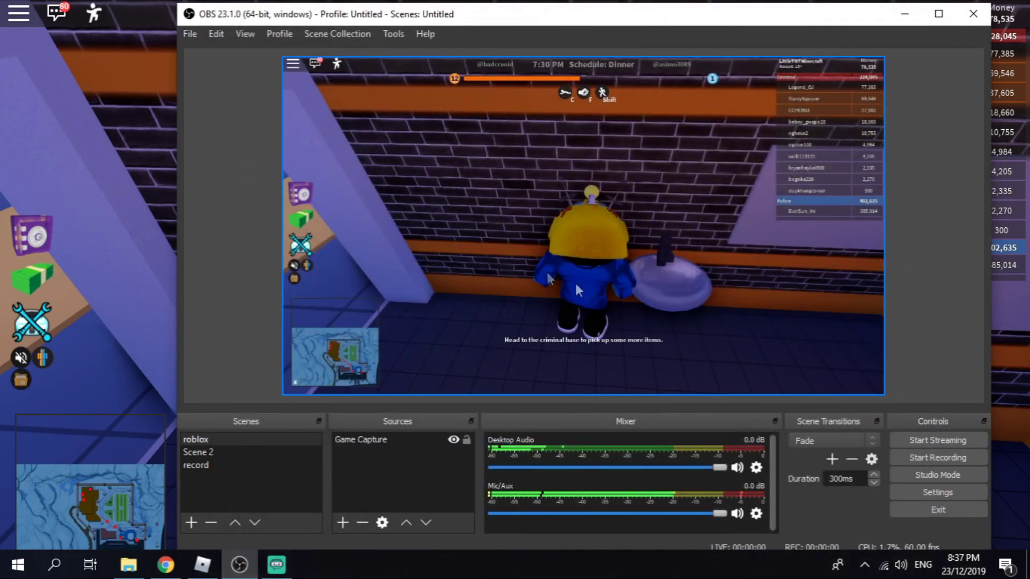
left_click(161, 246)
Walk the character out of the cell along the corridor, then bring OBS back to the front
key("Left")
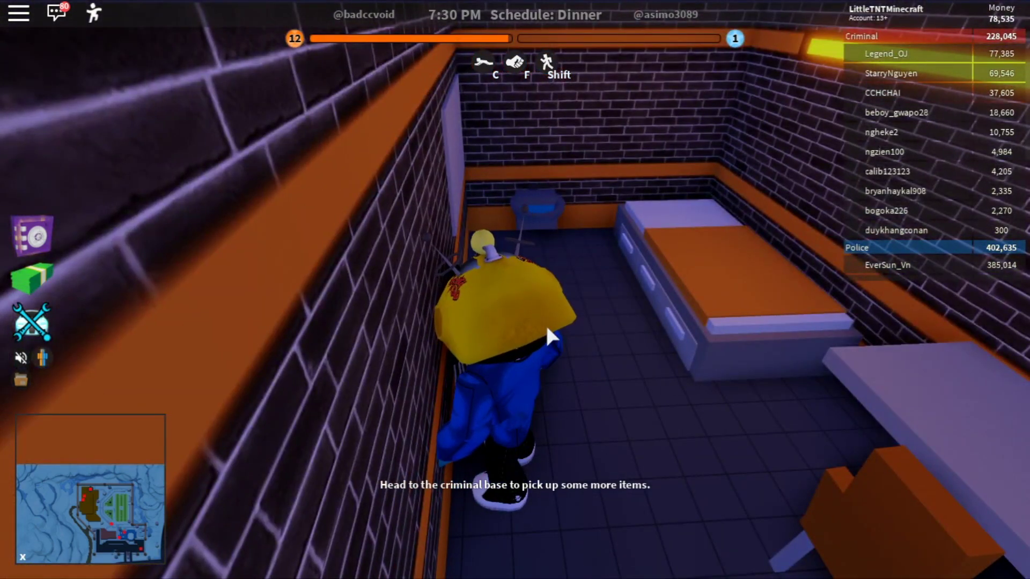
key("Left")
key("w")
key("Left")
key("Left")
key("Left")
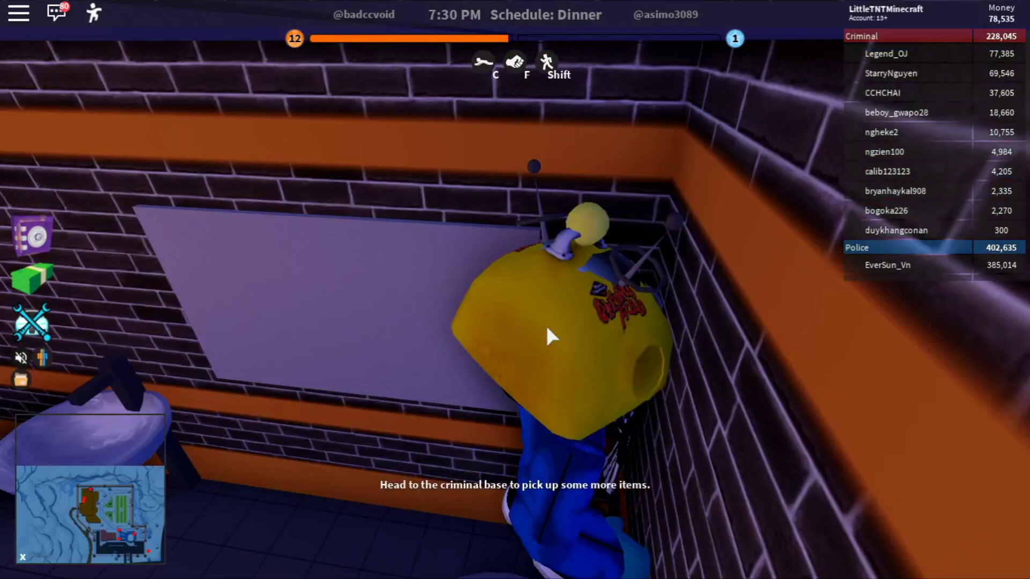
key("w")
key("Left")
key("Left")
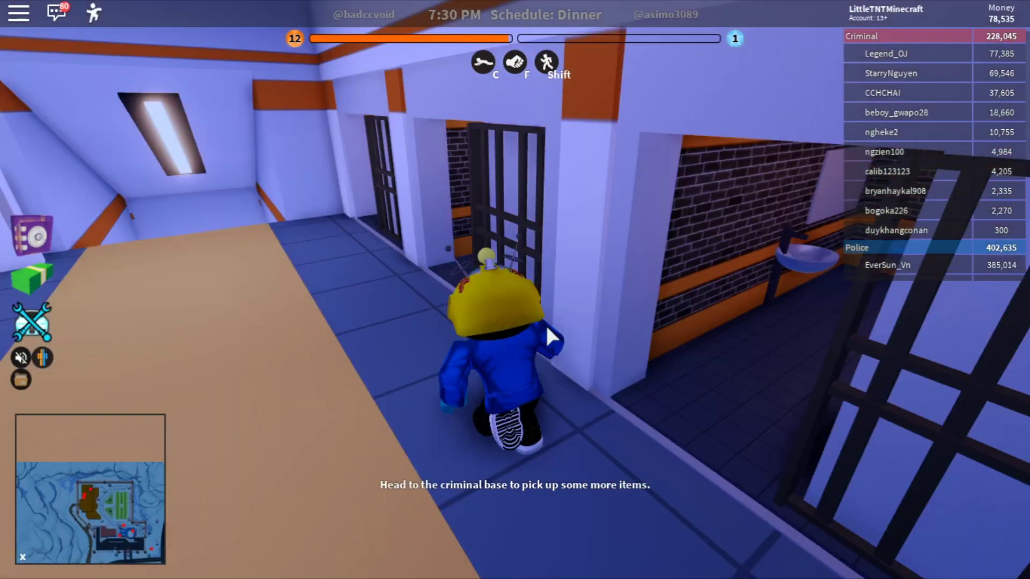
key("w")
key("Left")
key("Left")
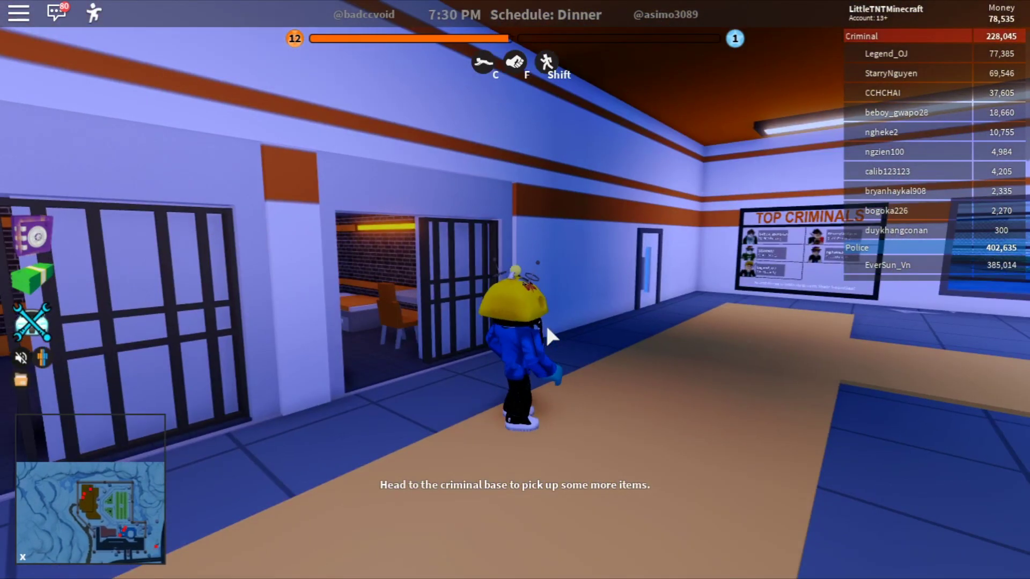
key("super")
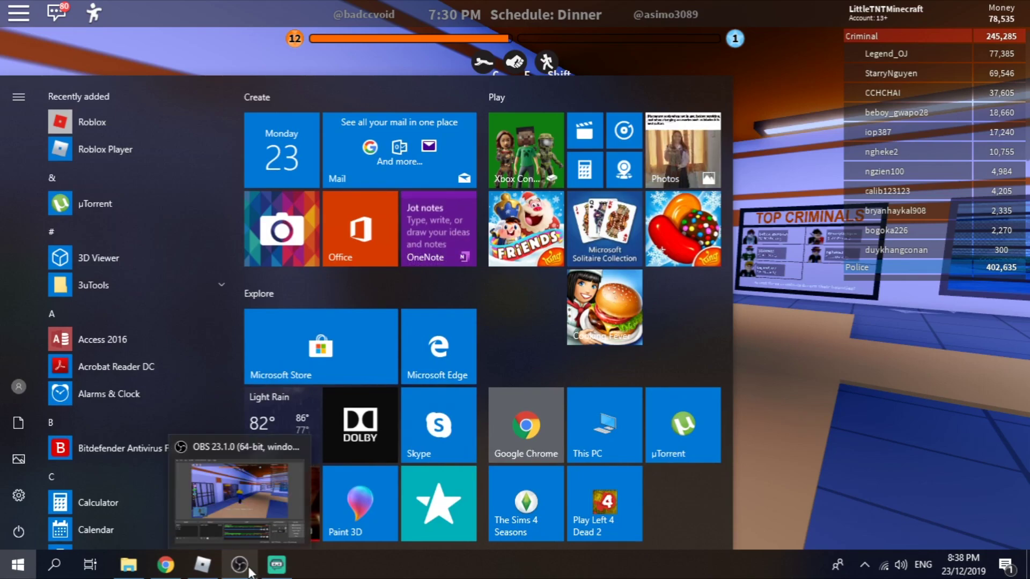
left_click(239, 565)
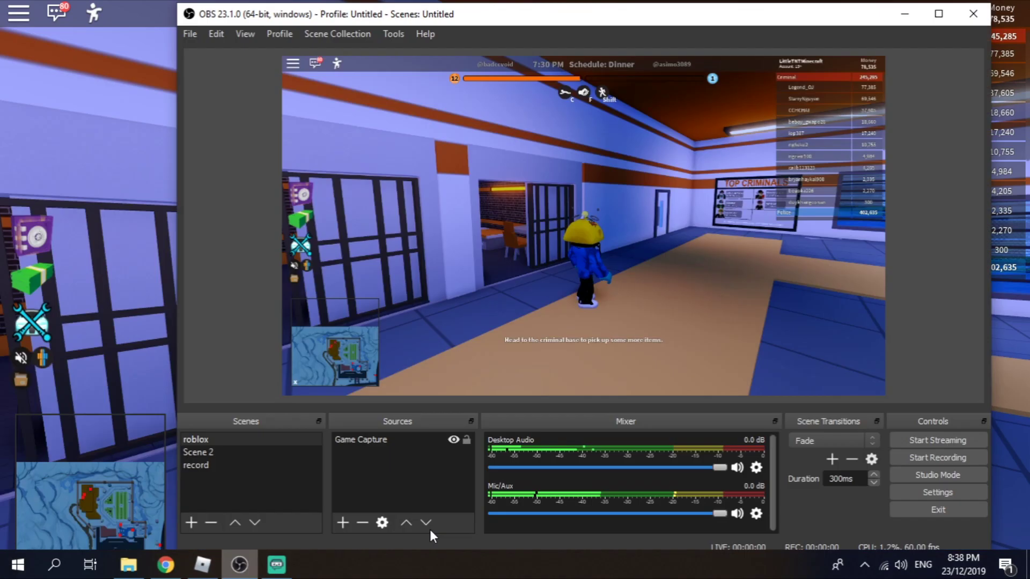
Reopen Output recording settings, keep NVIDIA NVENC H.264 (new) as encoder, and close Settings
left_click(911, 494)
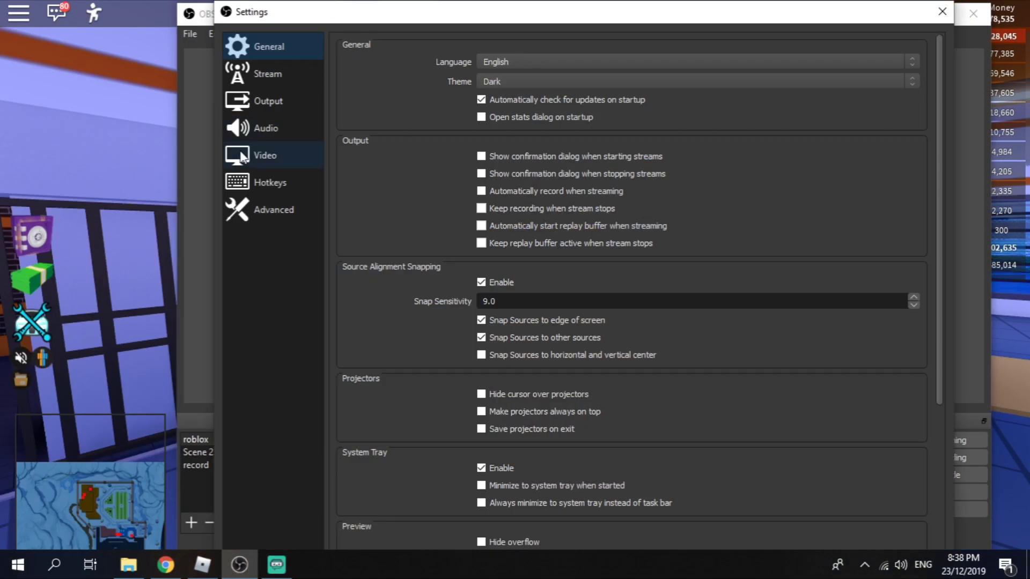
left_click(252, 99)
left_click(600, 80)
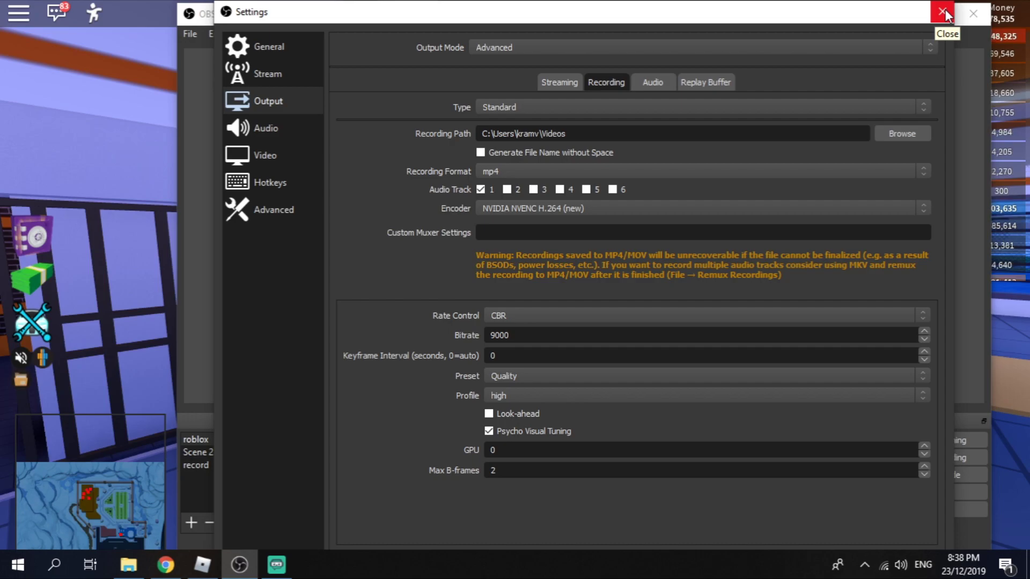
left_click(574, 203)
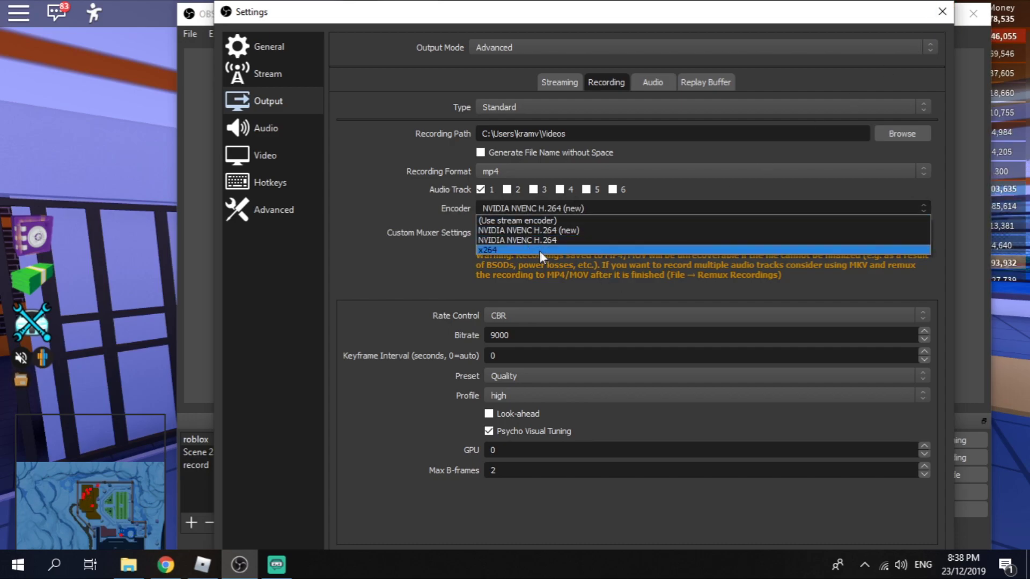
left_click(520, 230)
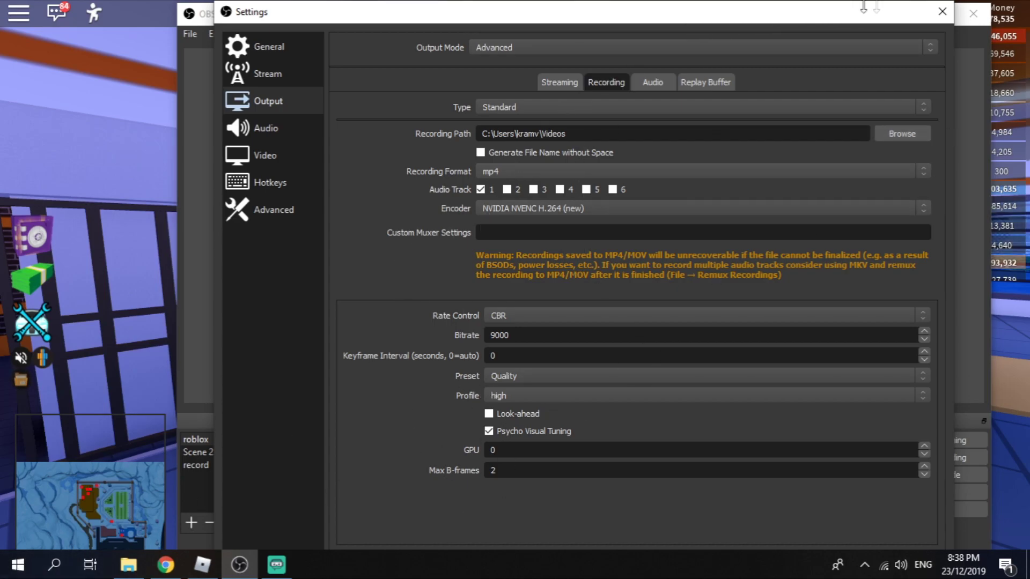
left_click(943, 12)
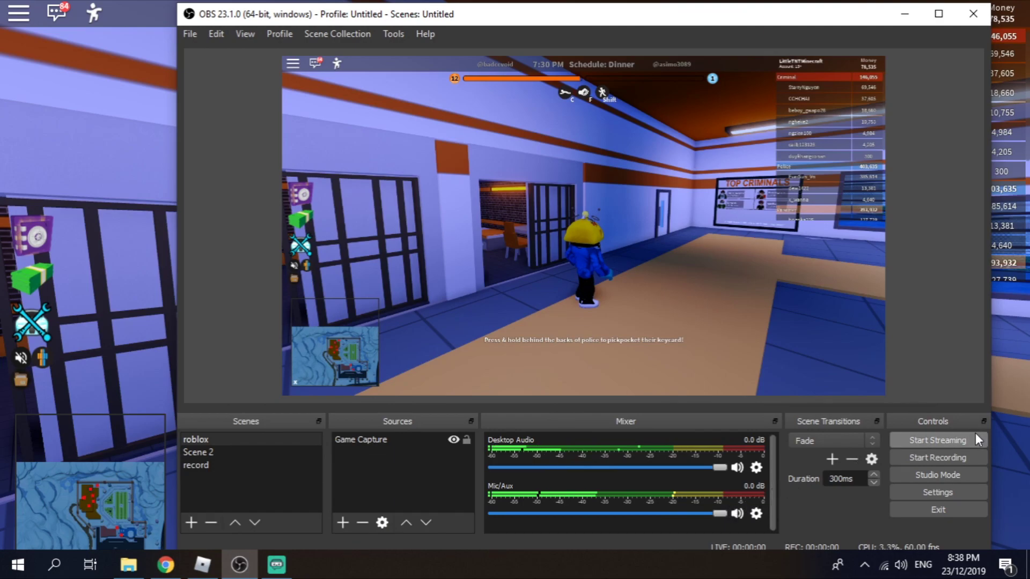
Start recording and walk the character down the hallway, through the gate and across the yard
left_click(947, 458)
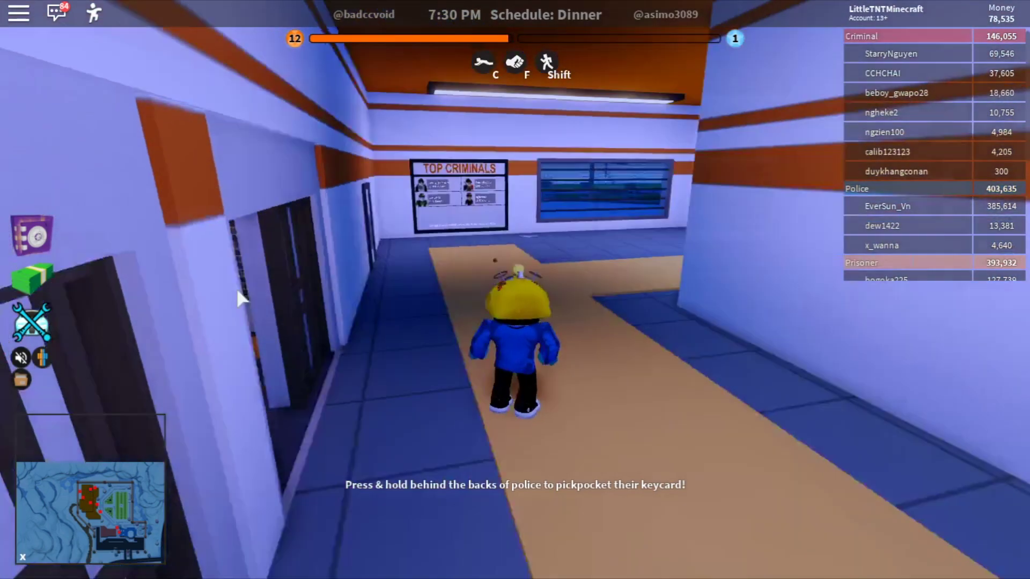
key("w")
key("d")
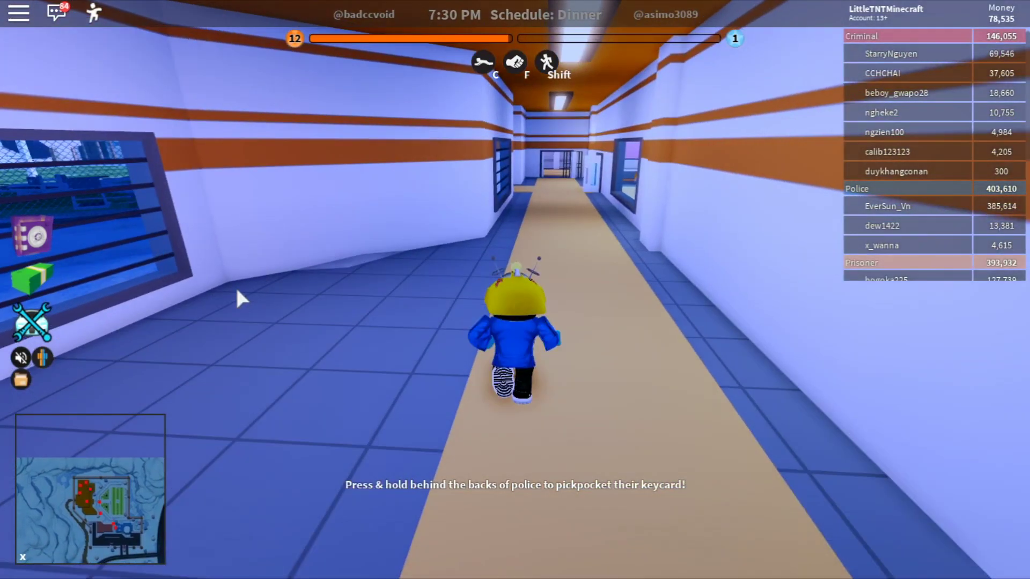
key("w")
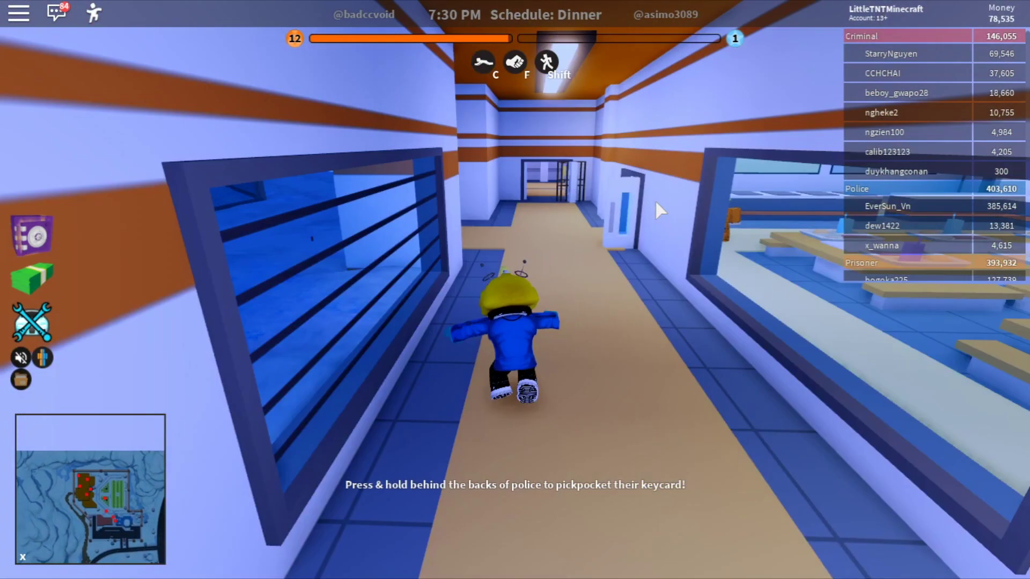
key("w")
key("d")
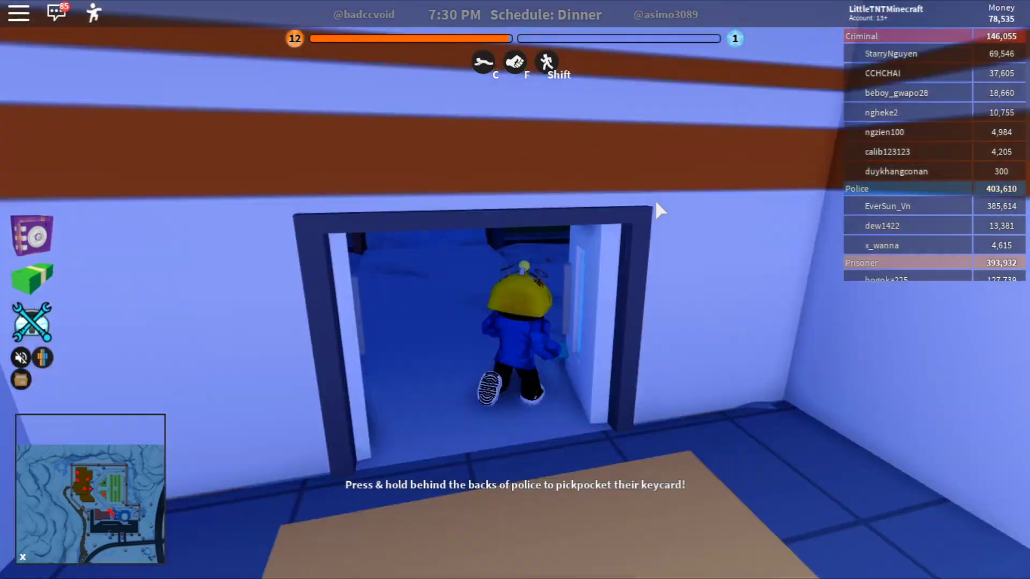
key("w")
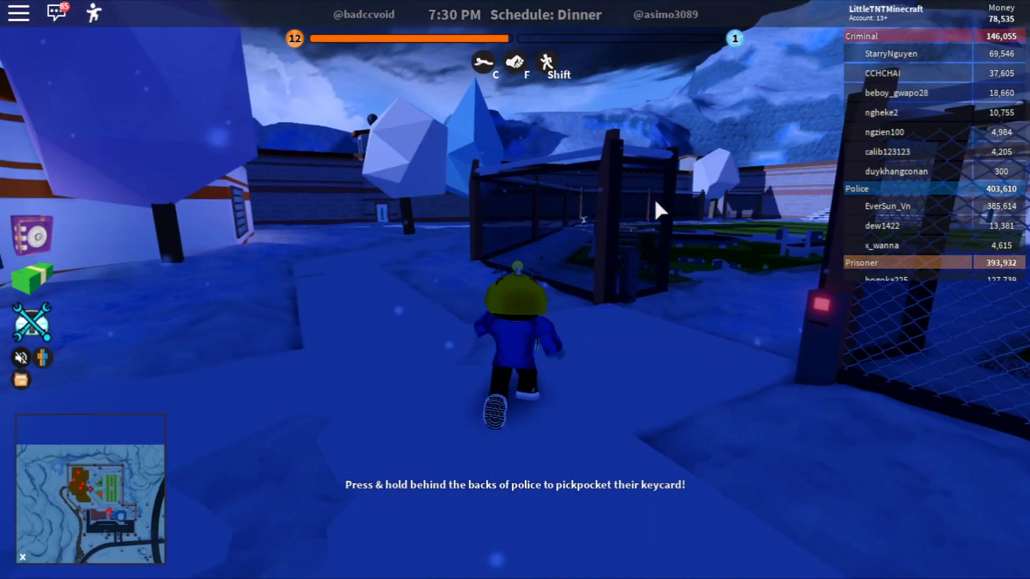
key("w")
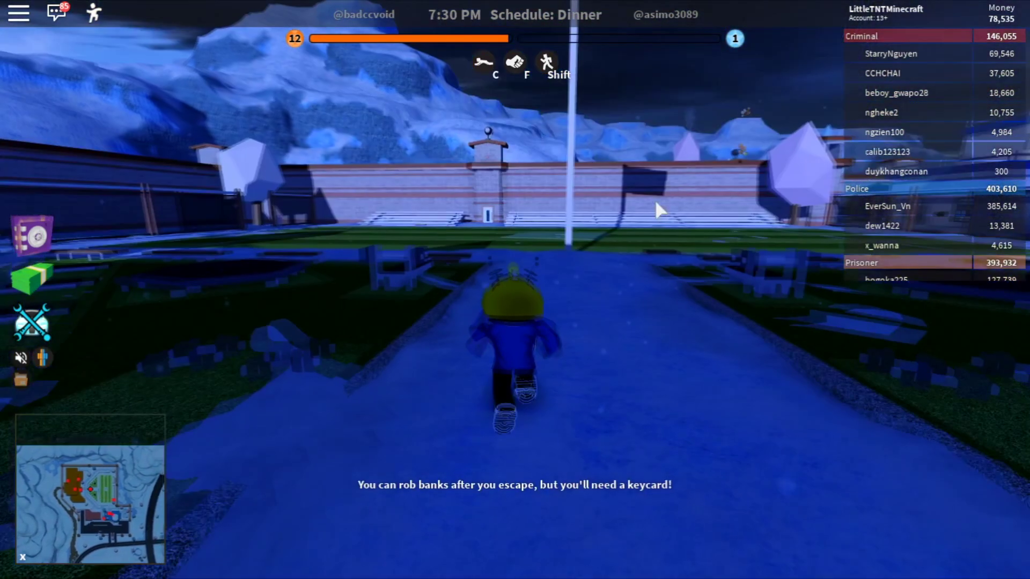
key("w")
key("a")
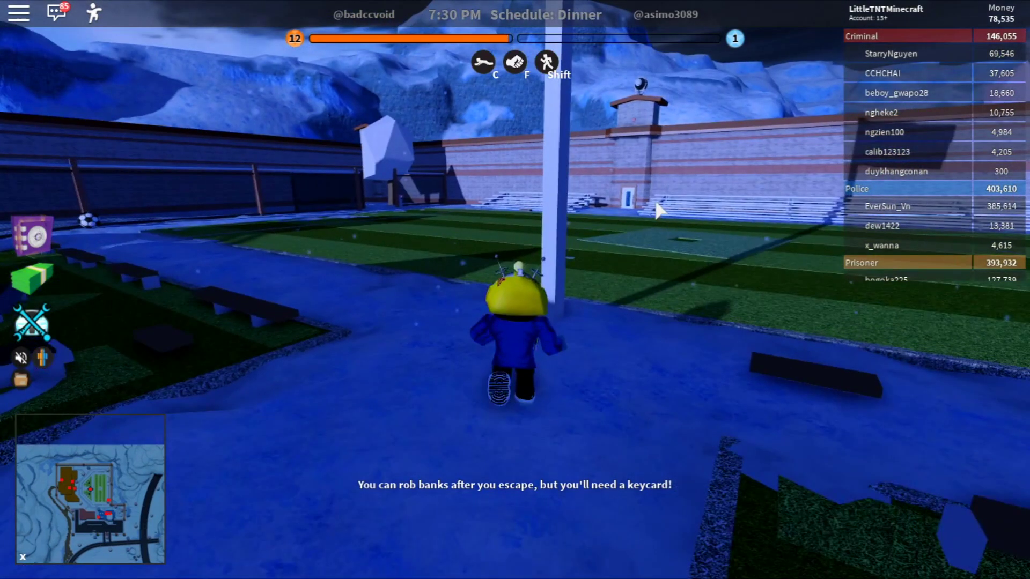
key("w")
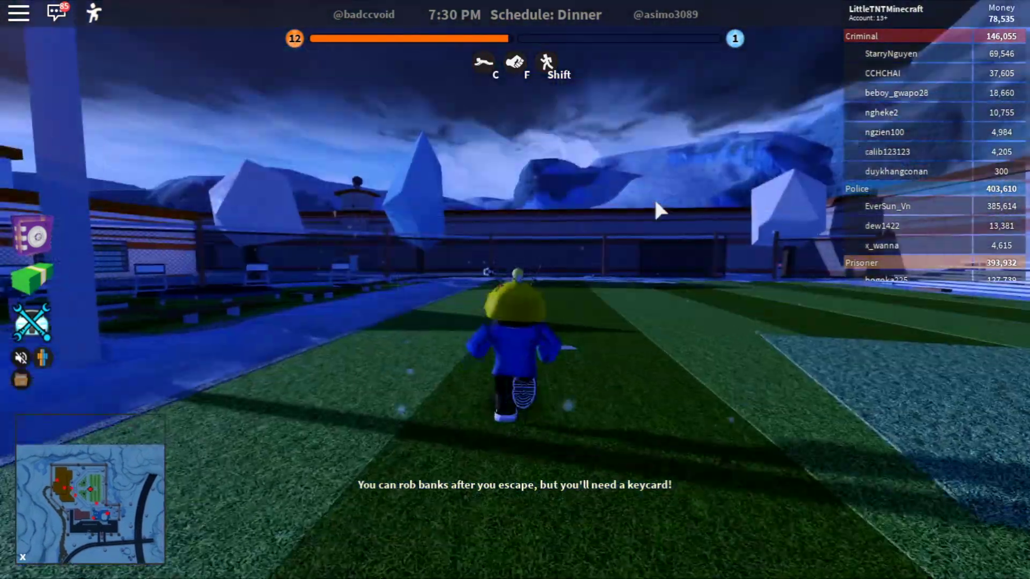
Switch back to OBS and stop the gameplay recording
key("super")
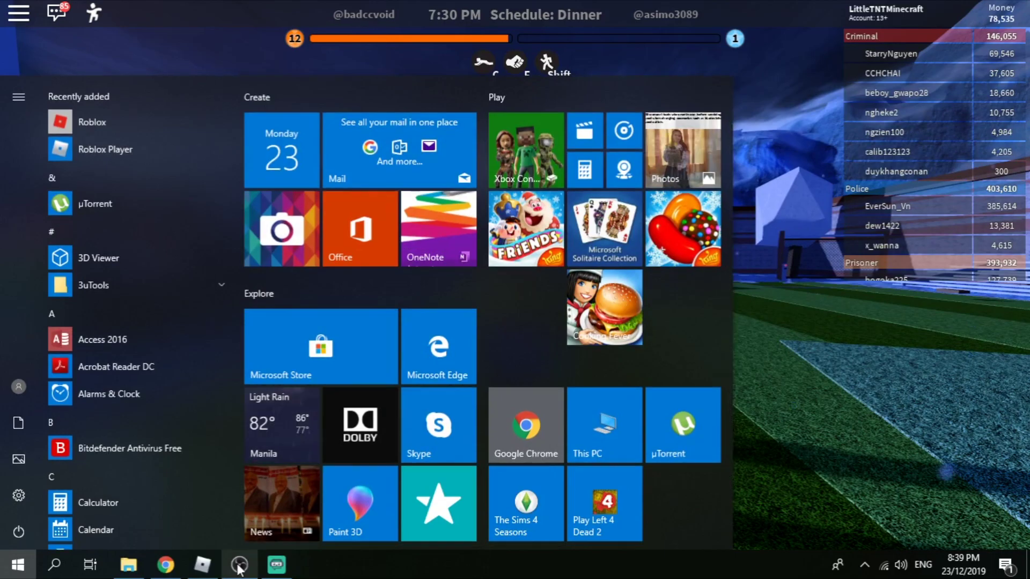
left_click(239, 567)
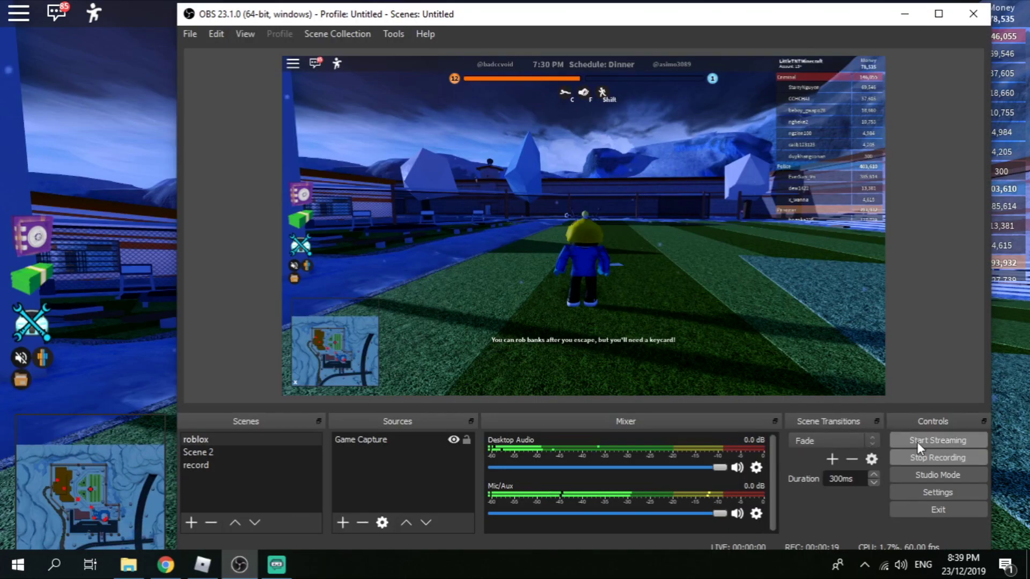
left_click(917, 456)
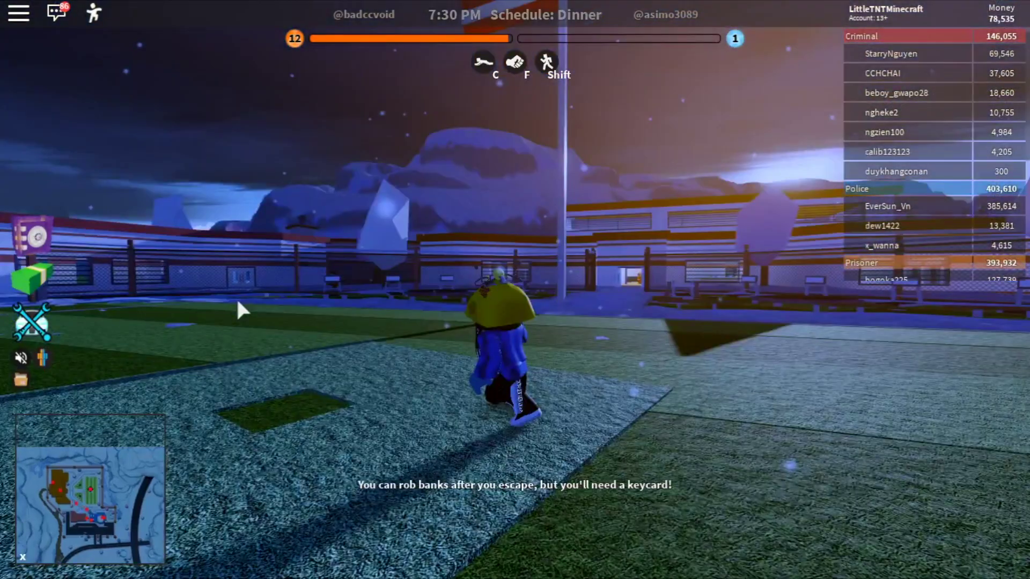
key("a")
key("a")
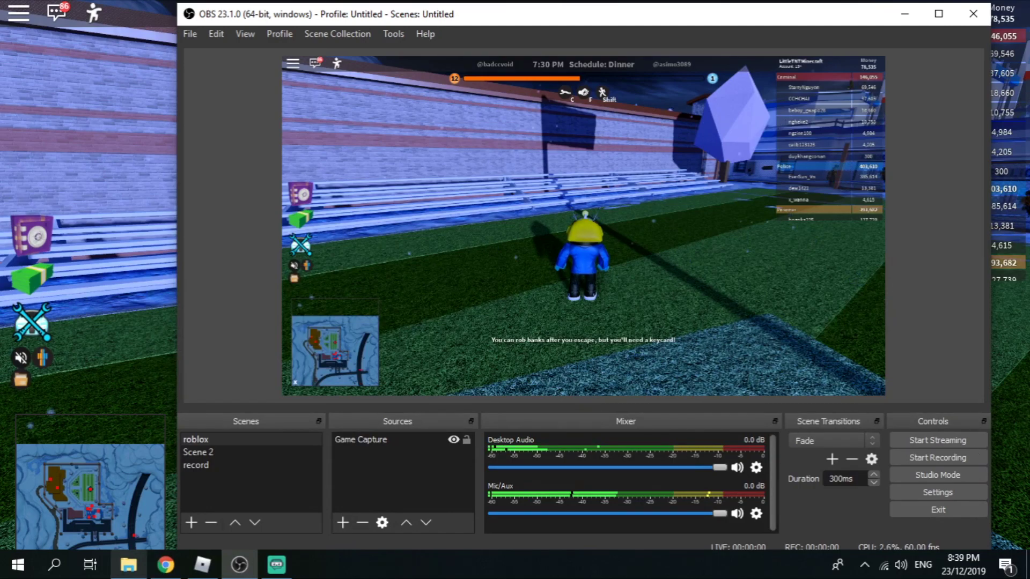
left_click(128, 565)
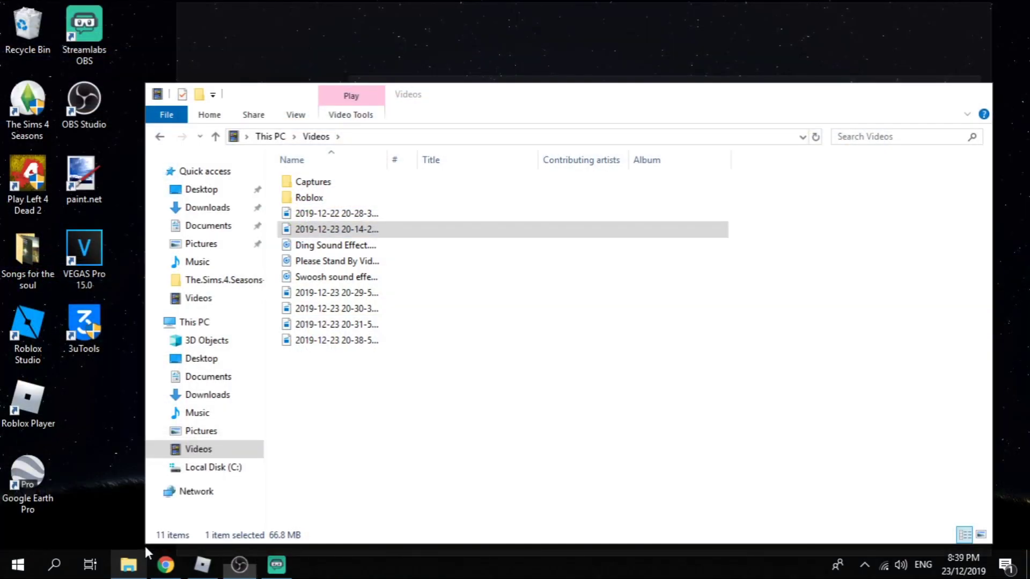
Activate the Videos folder window and minimise Streamlabs OBS to uncover the saved recordings
left_click(379, 231)
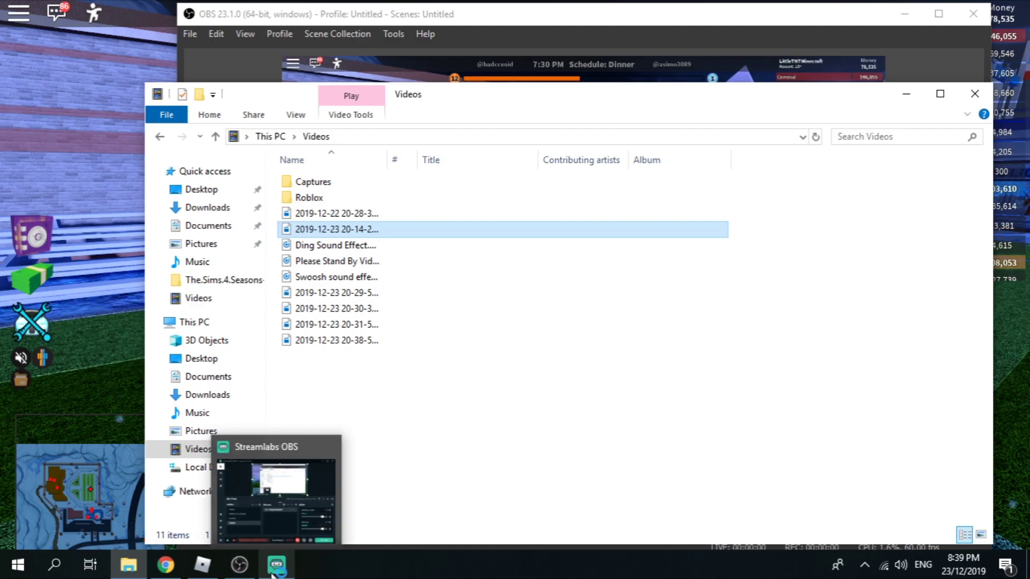
left_click(275, 538)
left_click(275, 539)
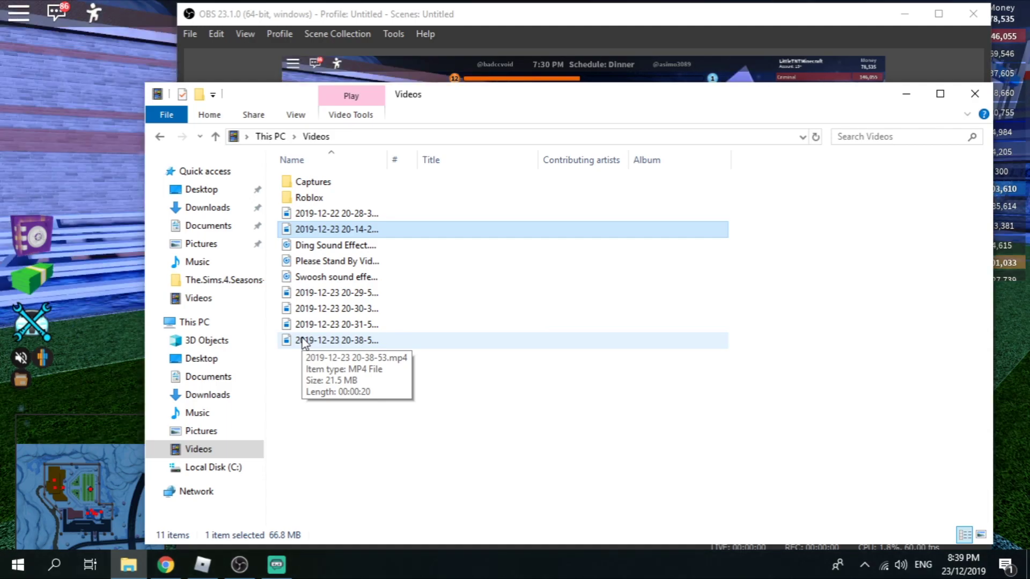
double_click(303, 340)
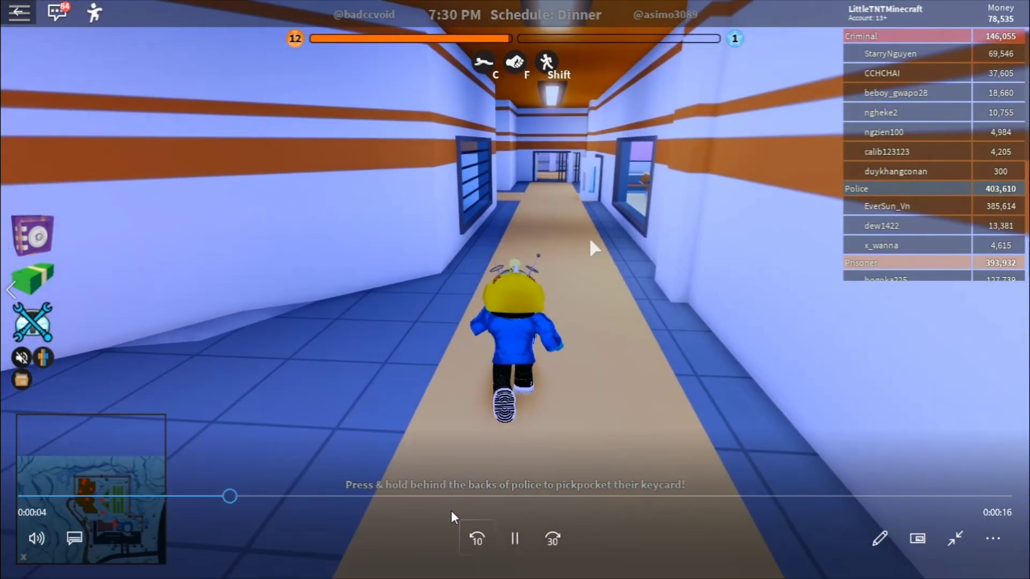
left_click(516, 538)
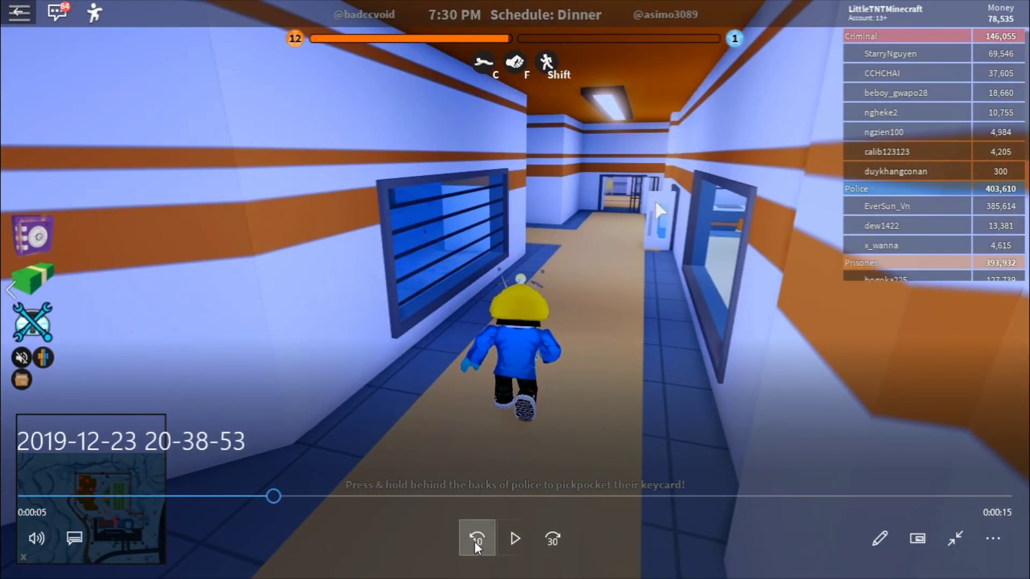
left_click(510, 542)
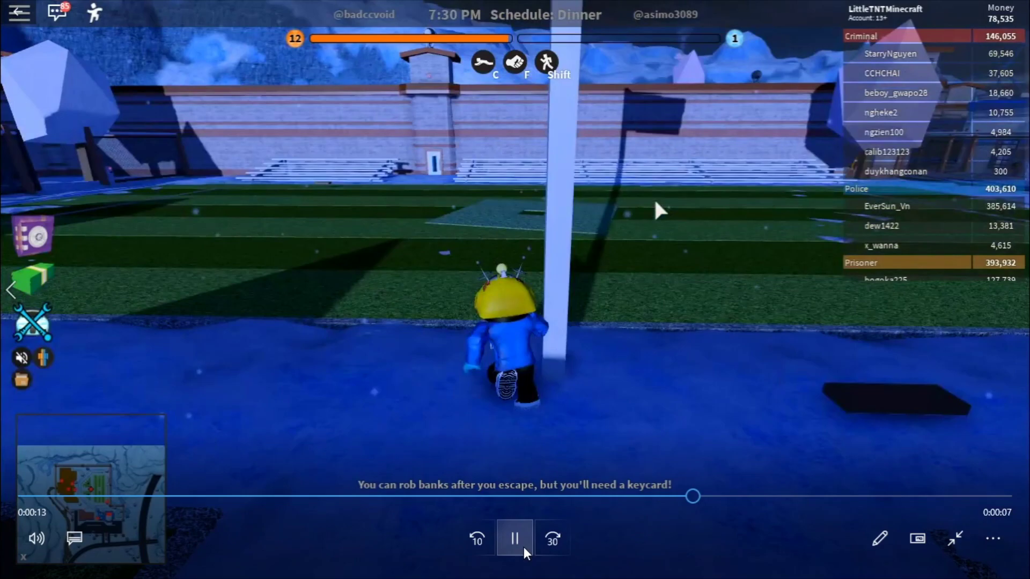
left_click(522, 551)
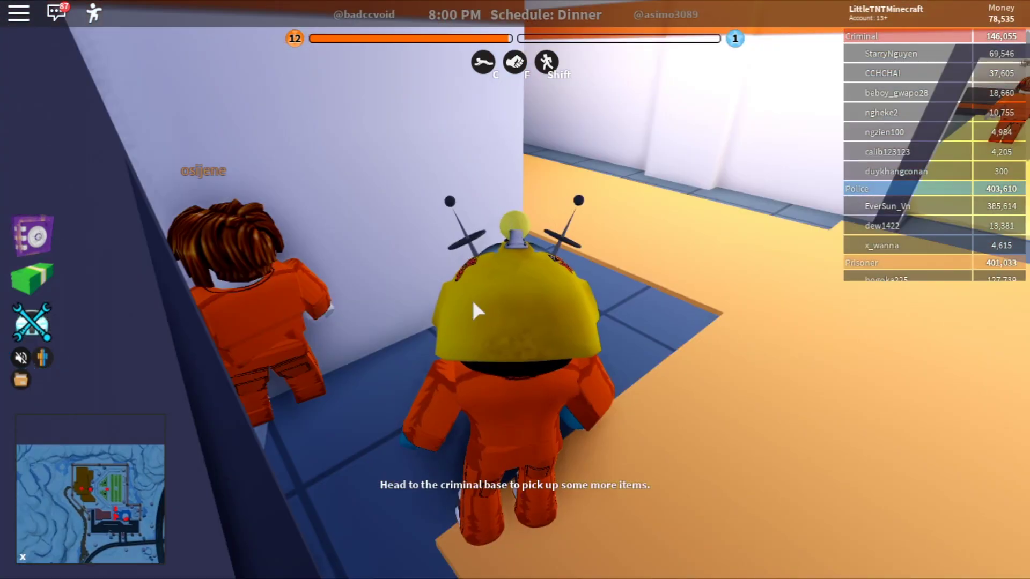
Bring OBS Studio, previewing the roblox scene, back in front of the game from the taskbar
key("super")
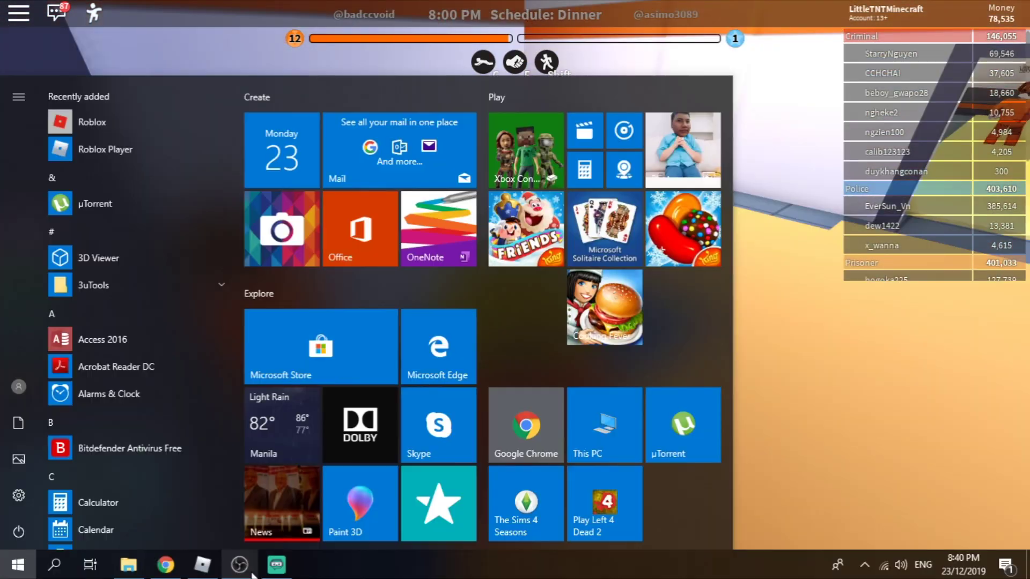
left_click(252, 573)
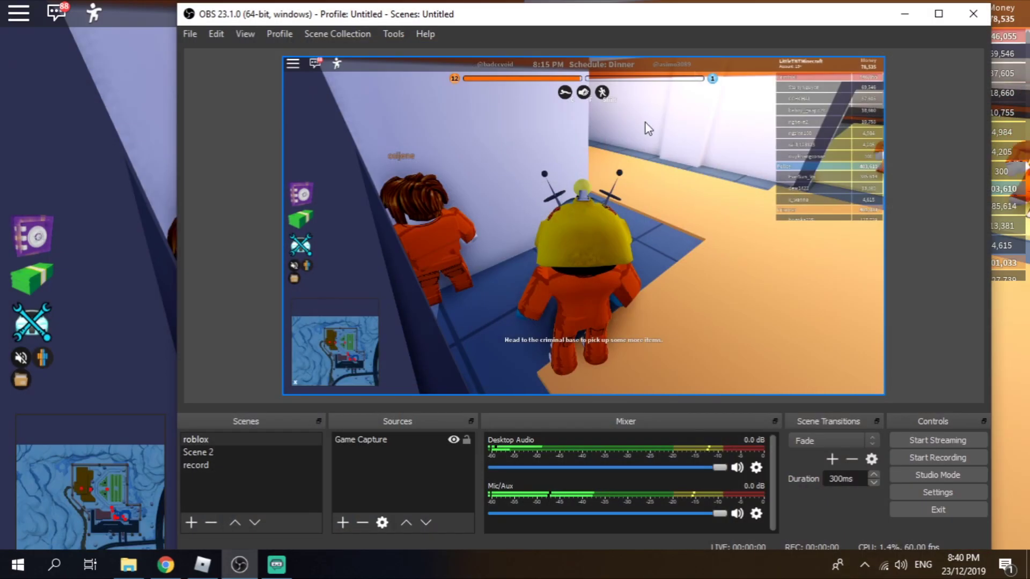